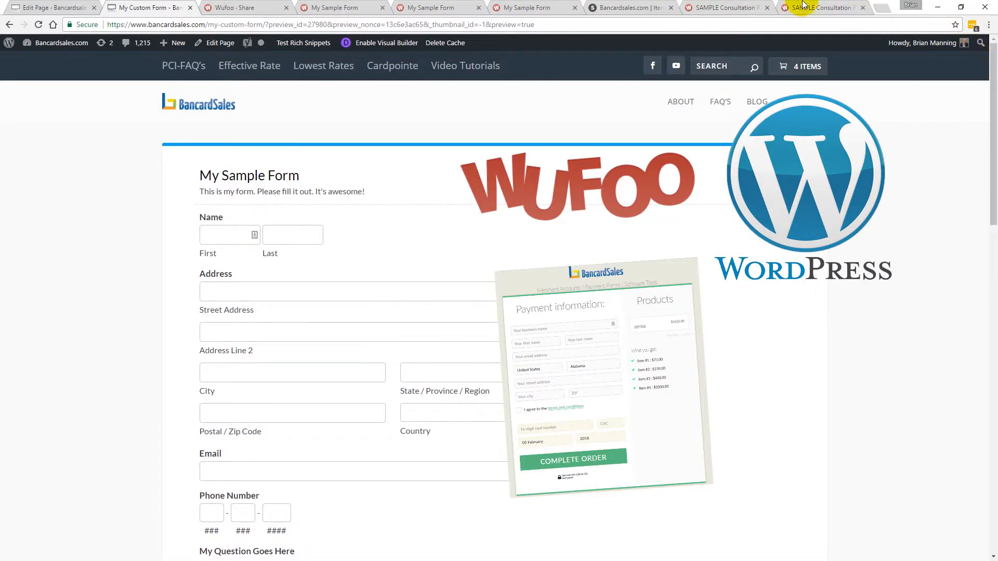
Review the open browser tabs showing the sample Wufoo form, its share and embed code page, the WordPress page and the payment preview.
click(525, 9)
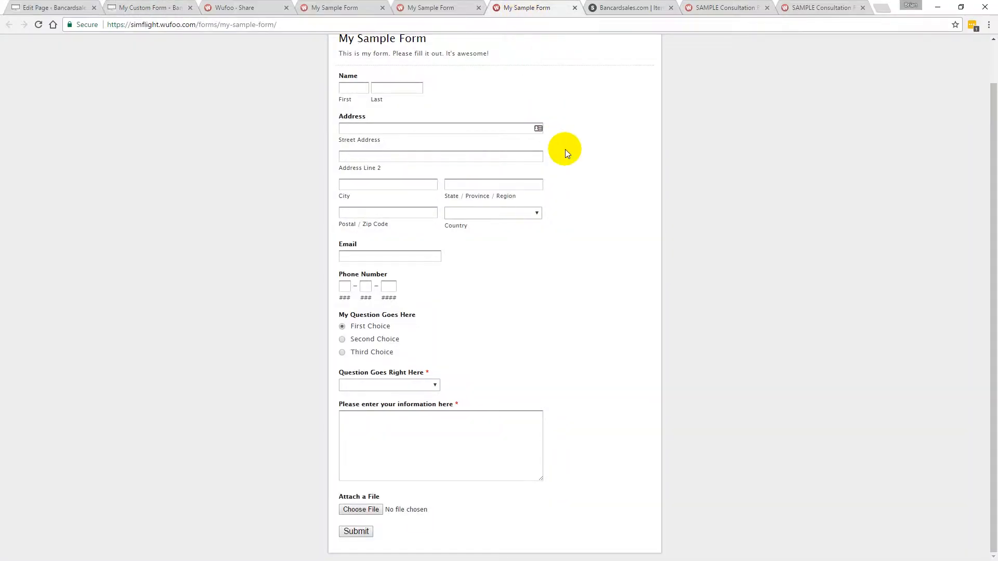
scroll(565, 149, up, 1)
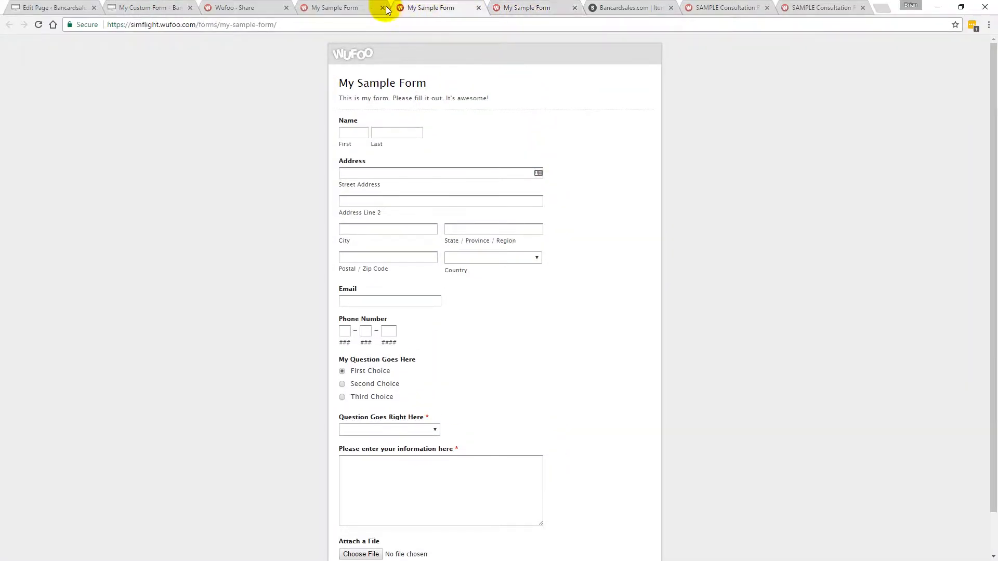
click(346, 12)
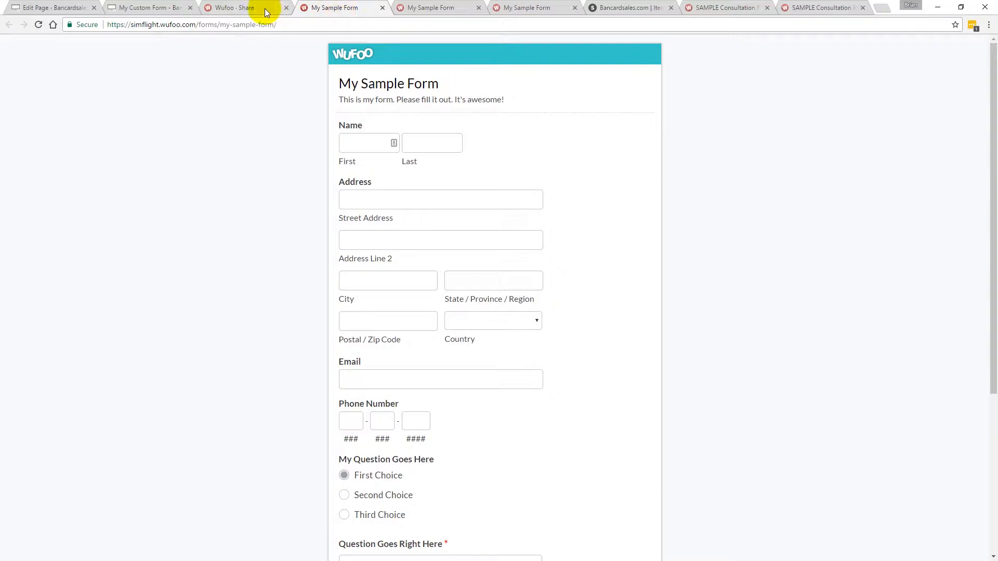
click(249, 10)
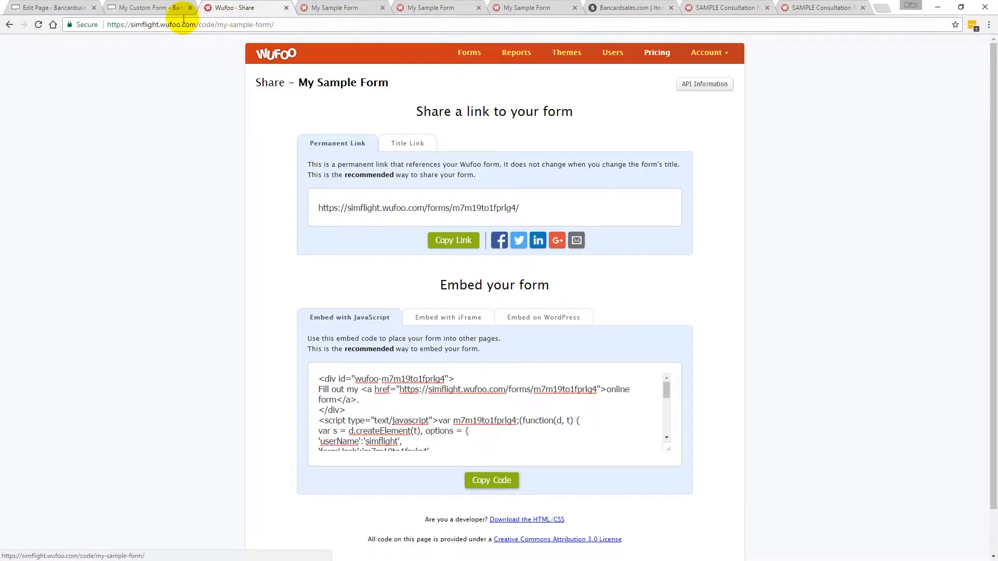
click(148, 9)
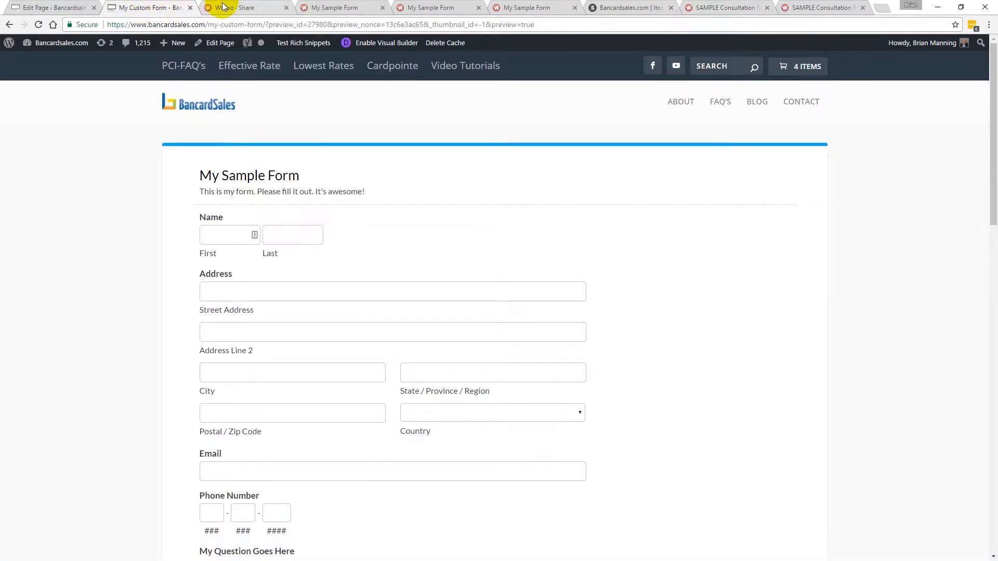
scroll(445, 225, down, 1)
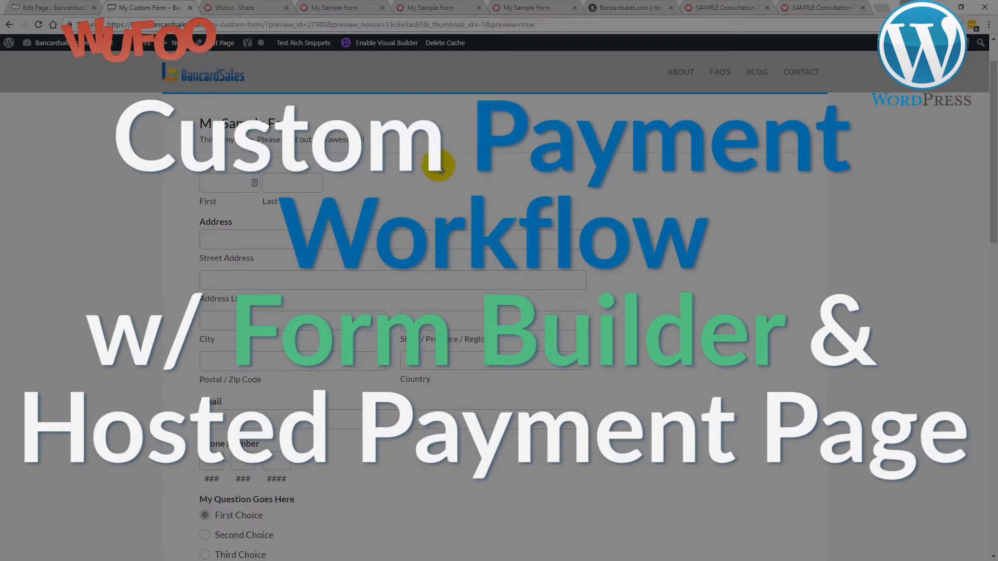
click(802, 8)
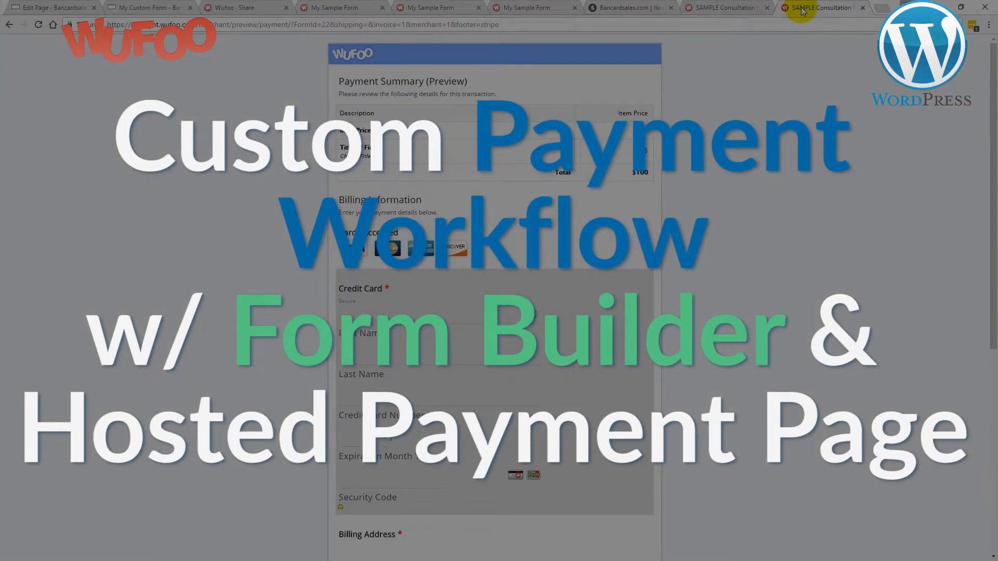
click(729, 7)
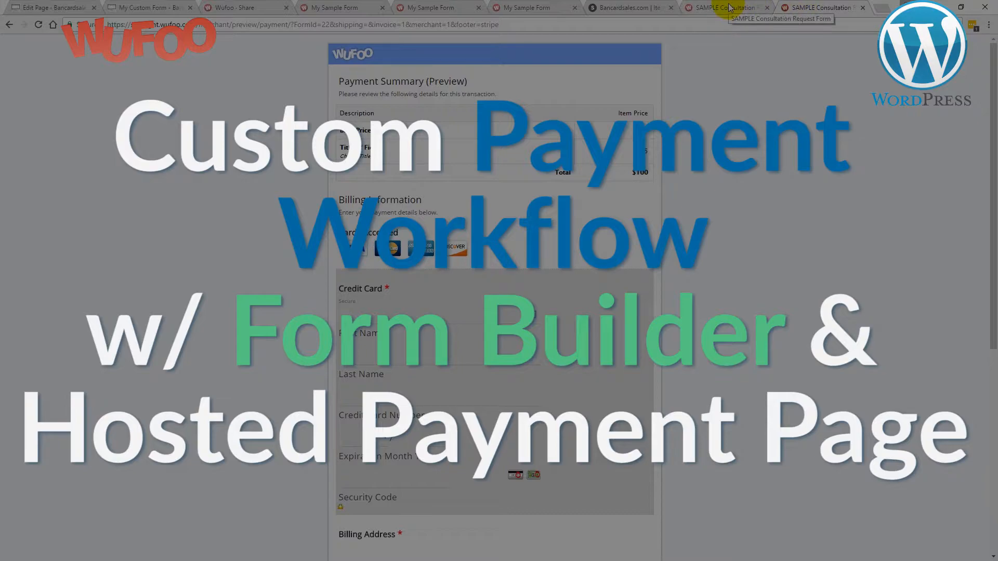
click(621, 7)
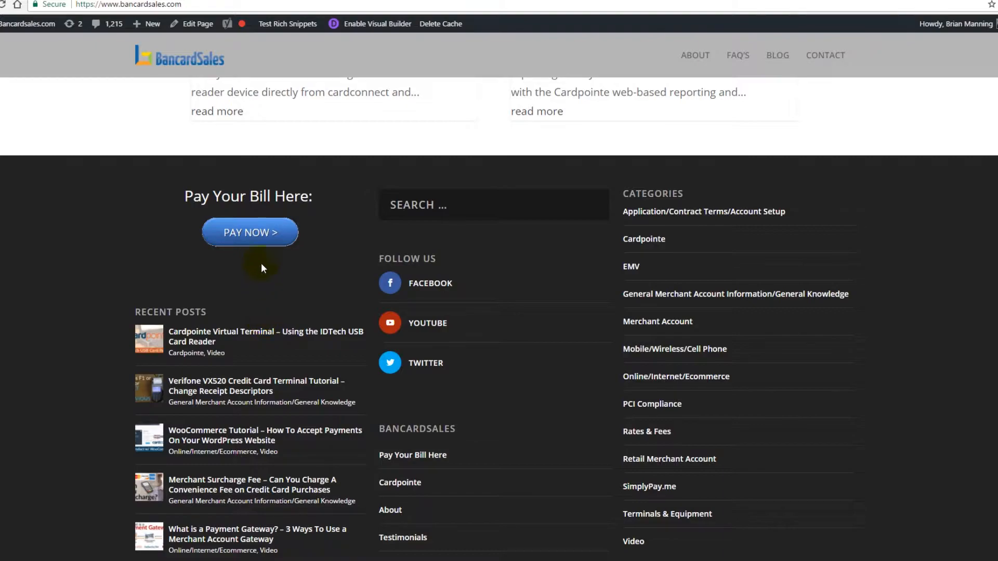
Open the Pay Now payment page from the website footer and compare it with the Wufoo sample form.
click(259, 238)
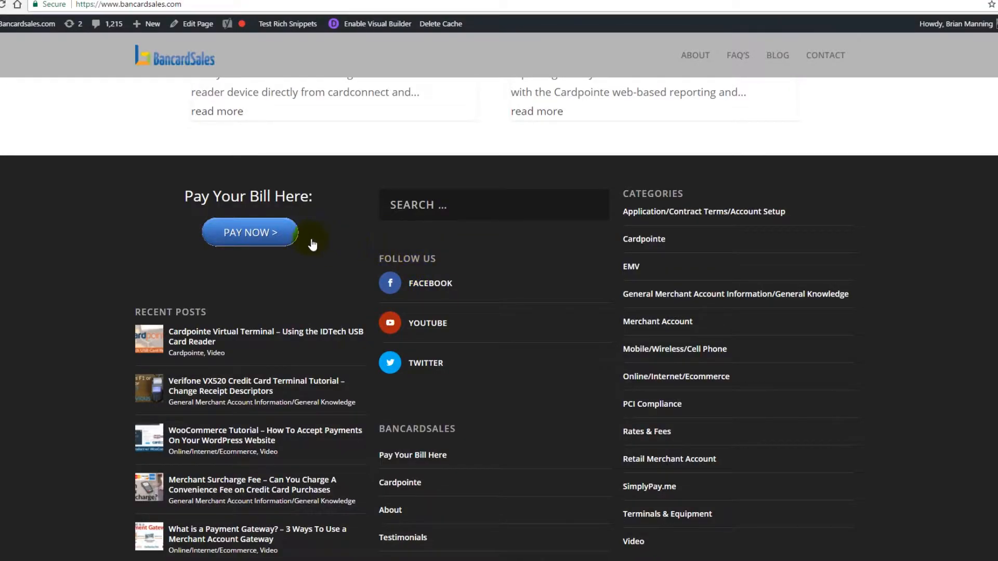
click(267, 232)
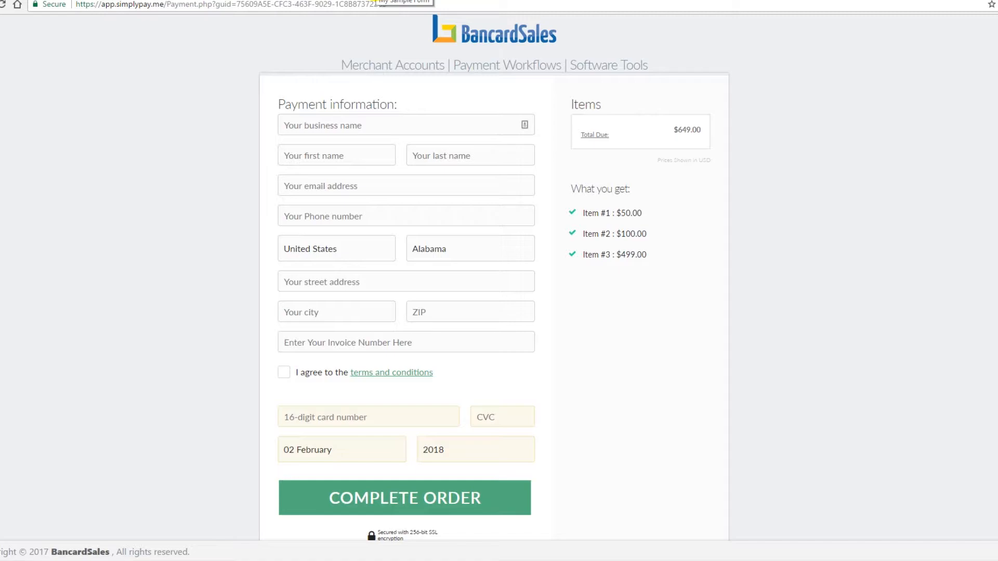
click(385, 0)
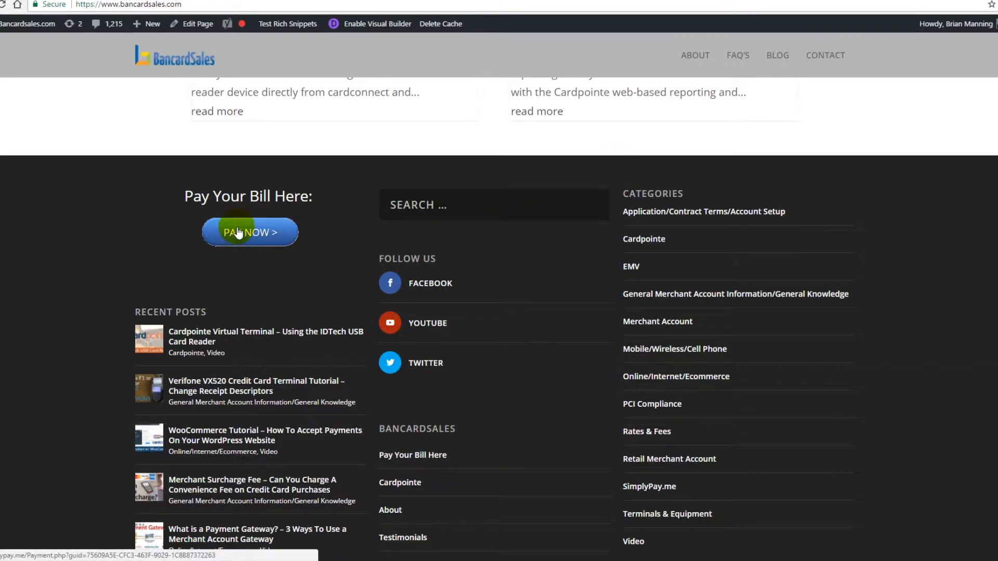
click(364, 0)
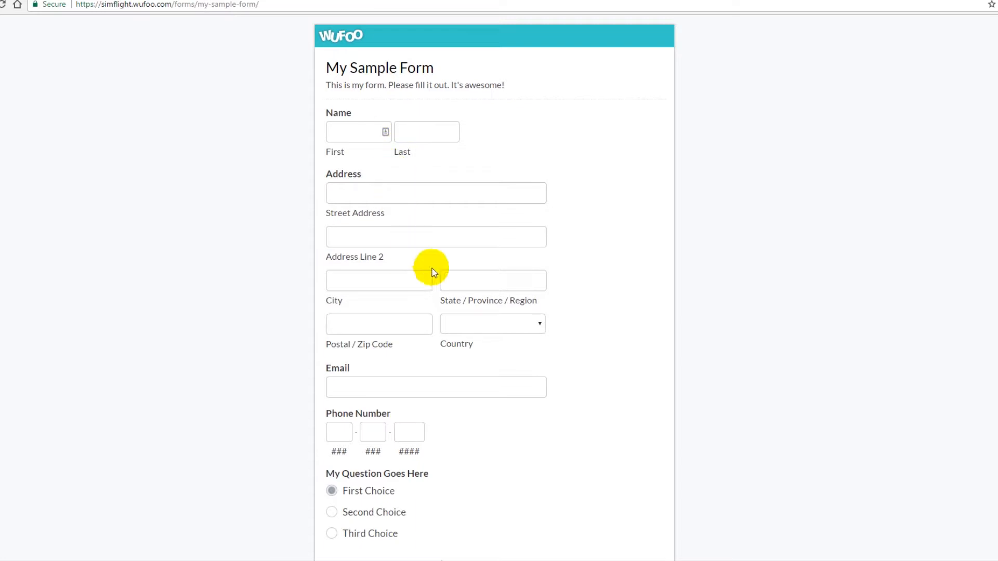
scroll(432, 268, down, 5)
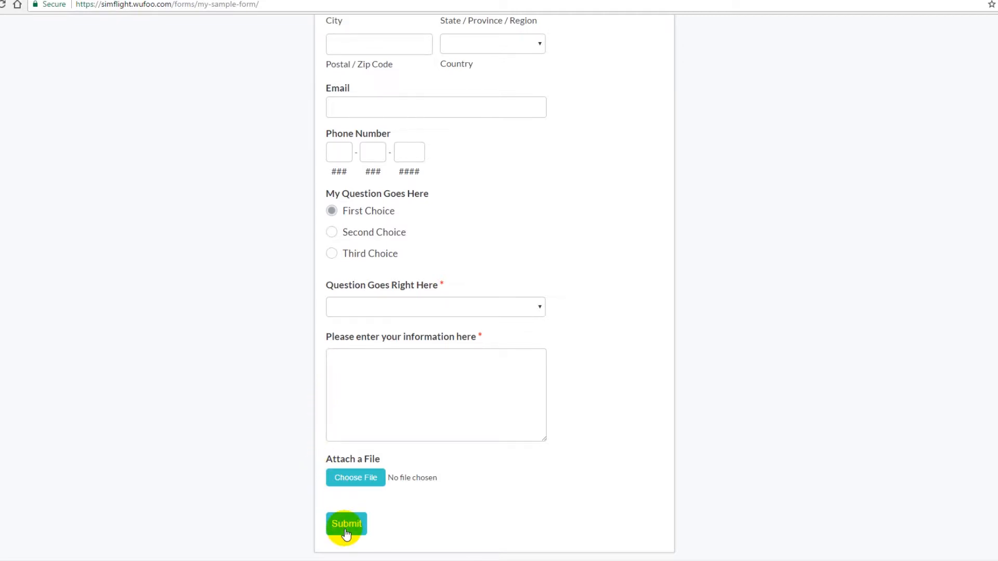
click(635, 0)
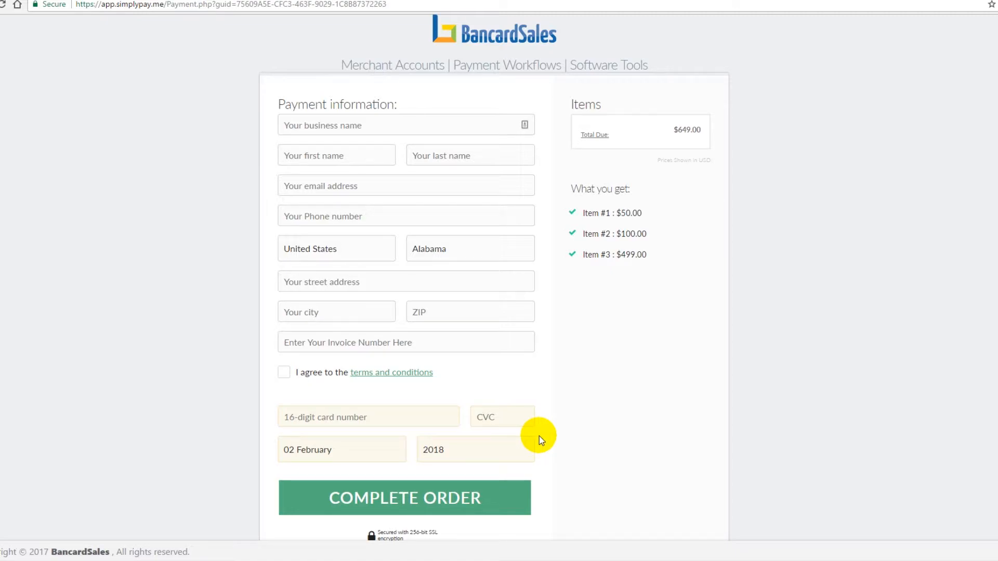
click(385, 0)
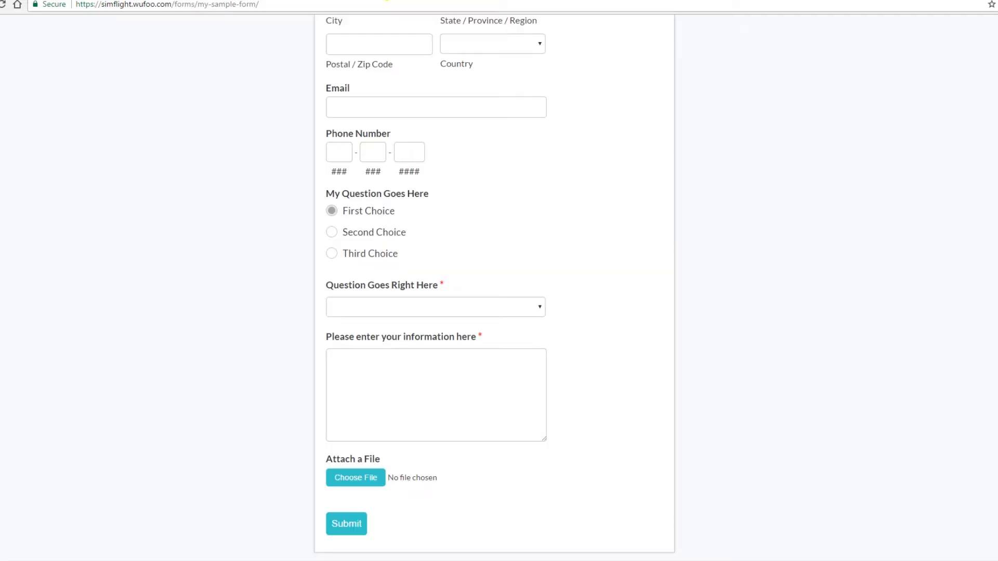
scroll(467, 158, up, 5)
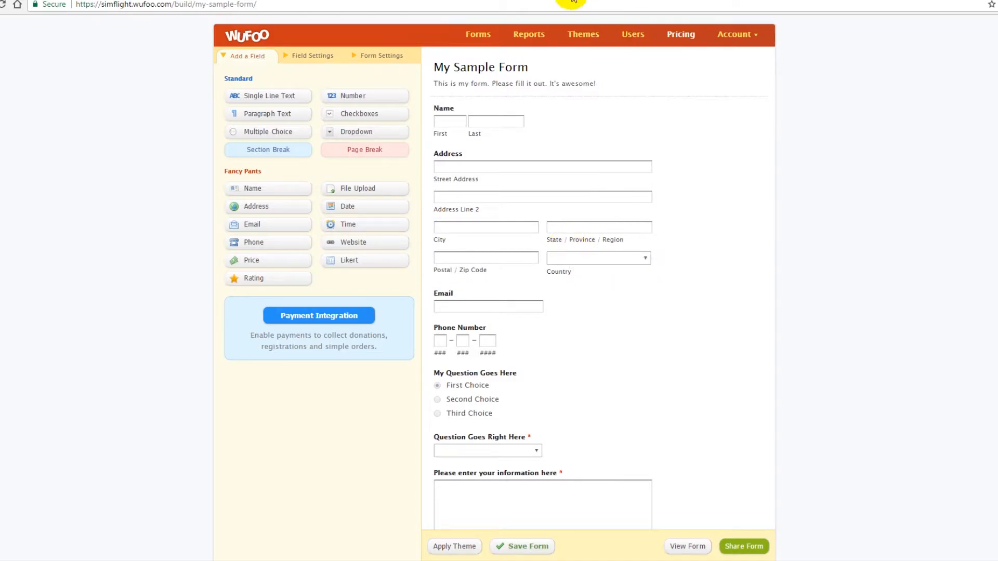
Examine the live My Sample Form page by scrolling through its fields.
click(593, 0)
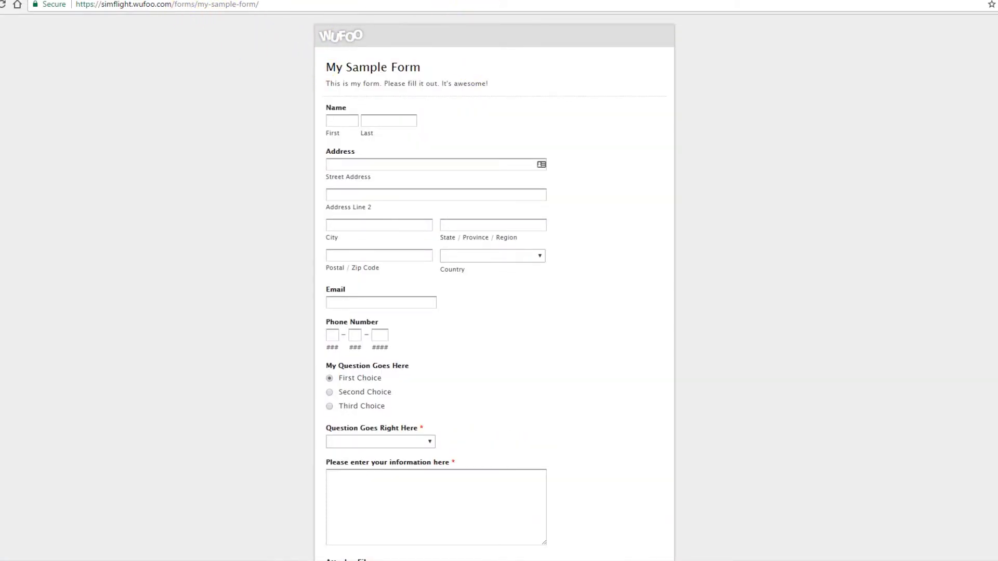
click(387, 0)
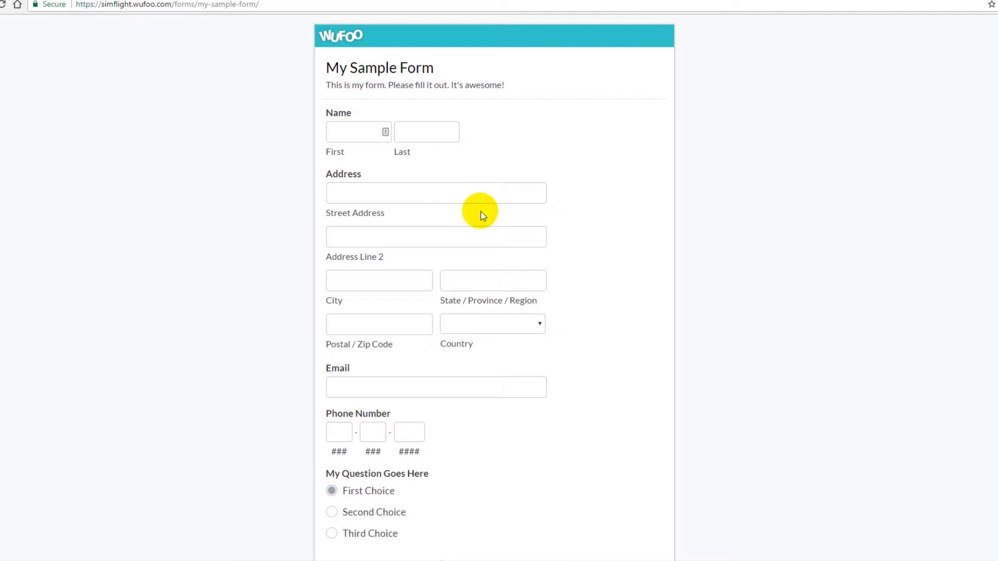
scroll(481, 215, down, 1)
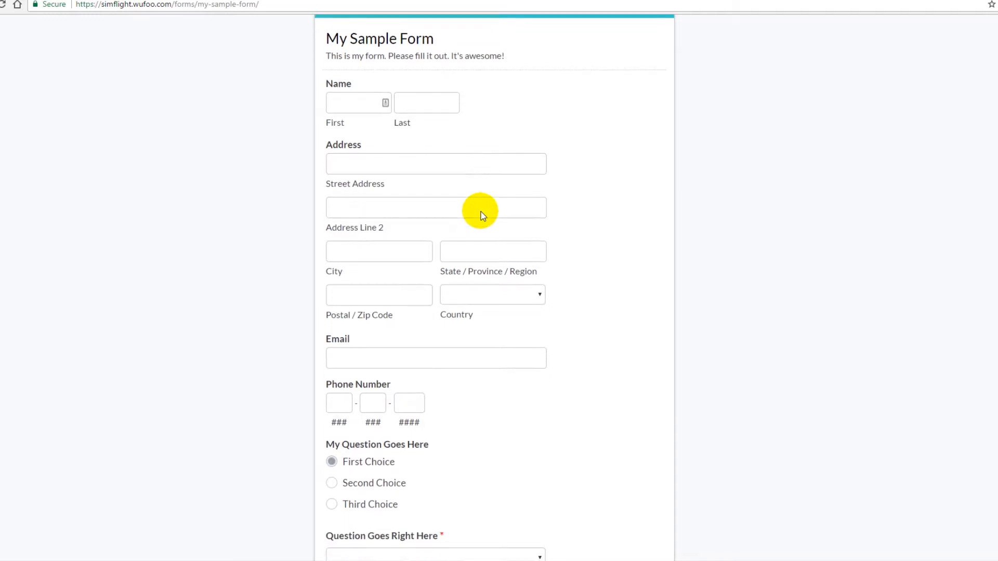
scroll(645, 220, up, 1)
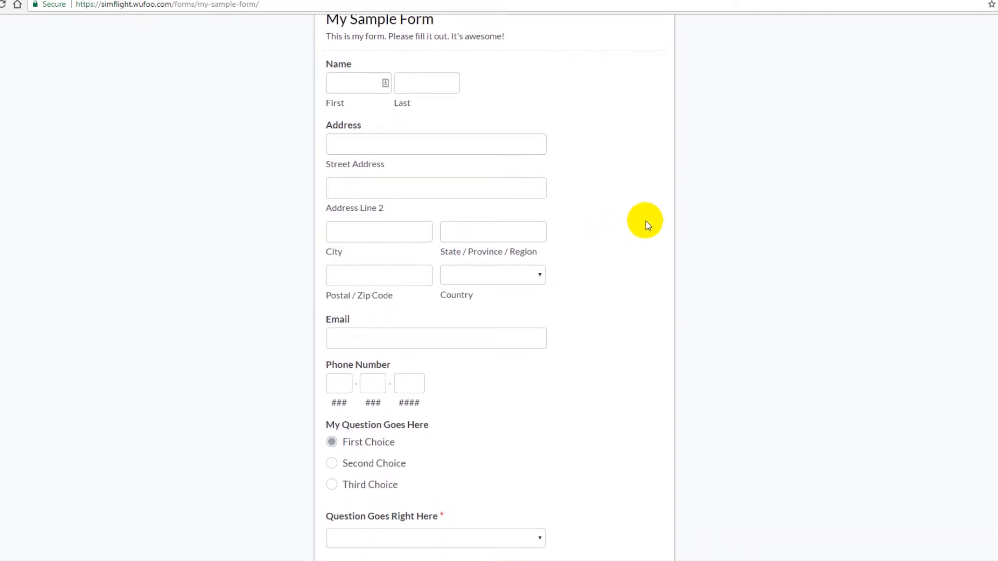
scroll(645, 220, down, 1)
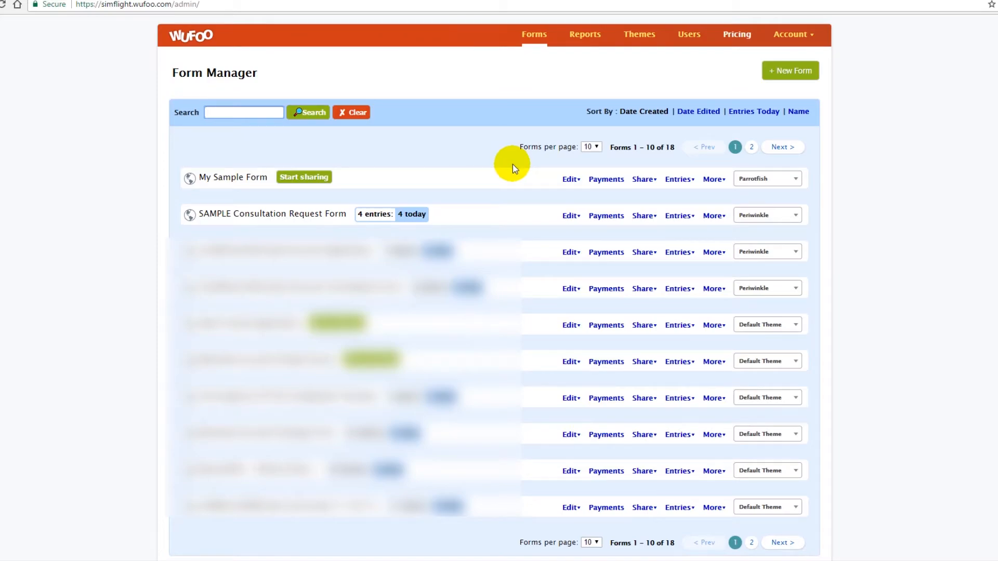
mouse_move(574, 229)
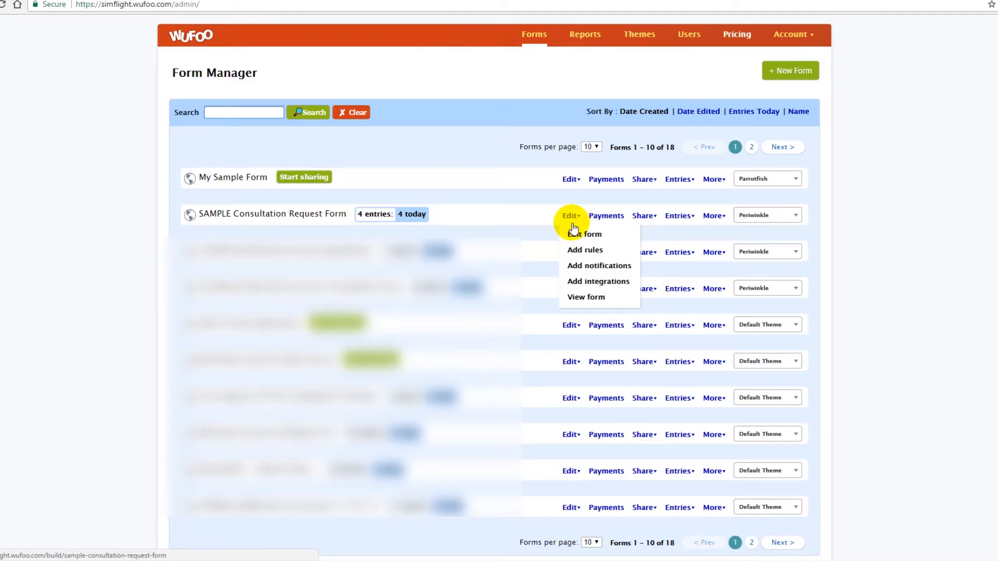
click(574, 236)
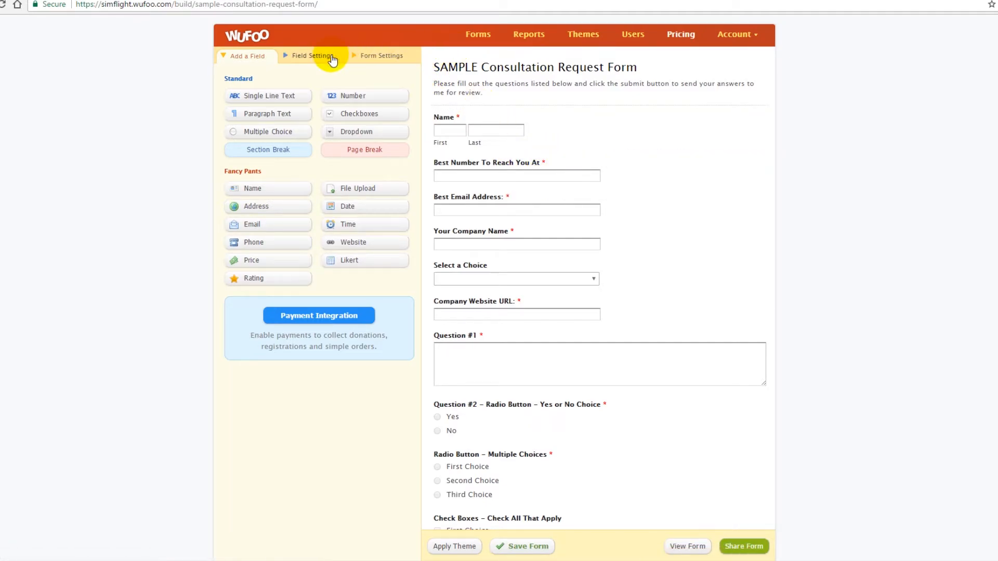
click(470, 33)
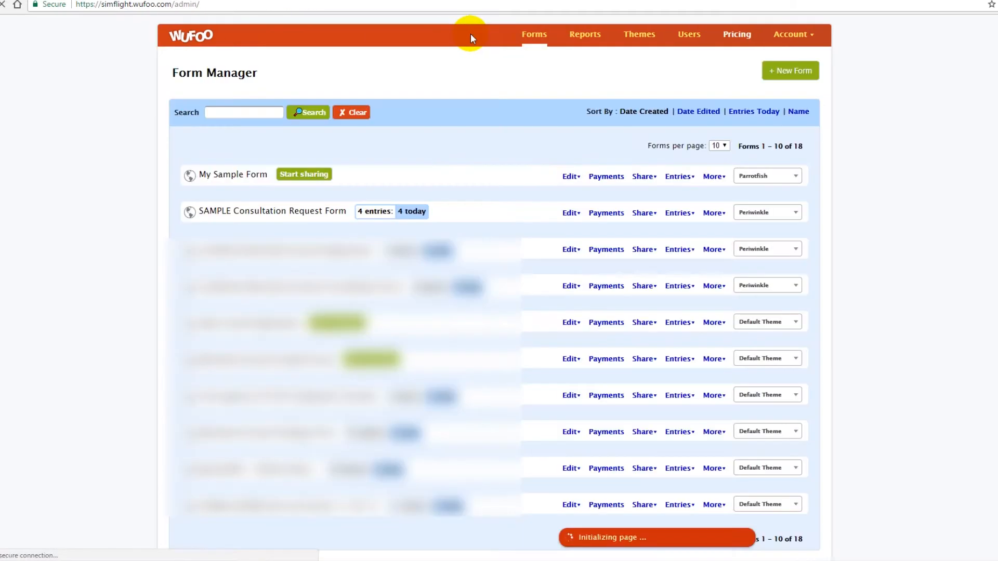
click(777, 73)
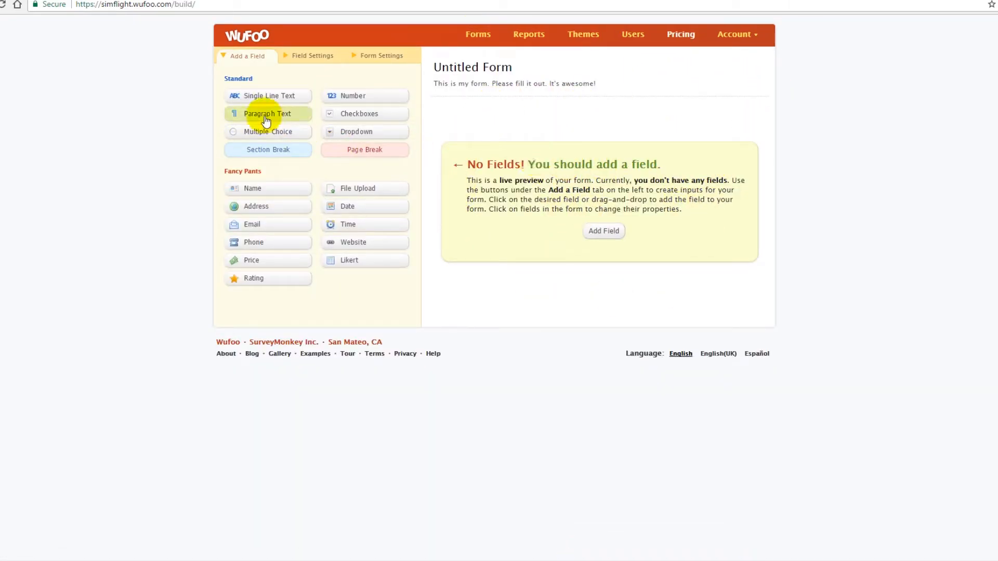
click(478, 35)
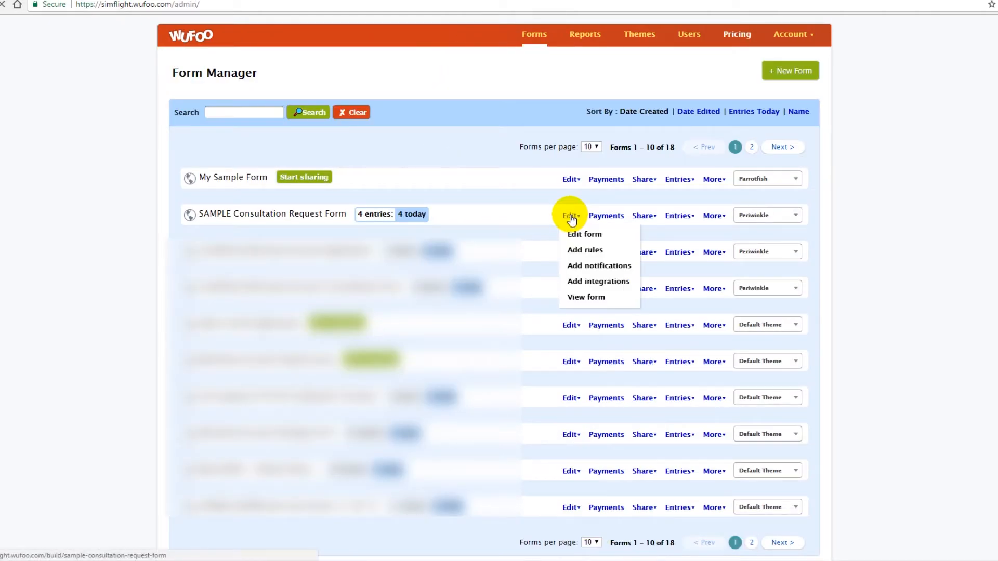
Open the SAMPLE Consultation Request Form in the builder and add an Address field directly below Name.
click(571, 217)
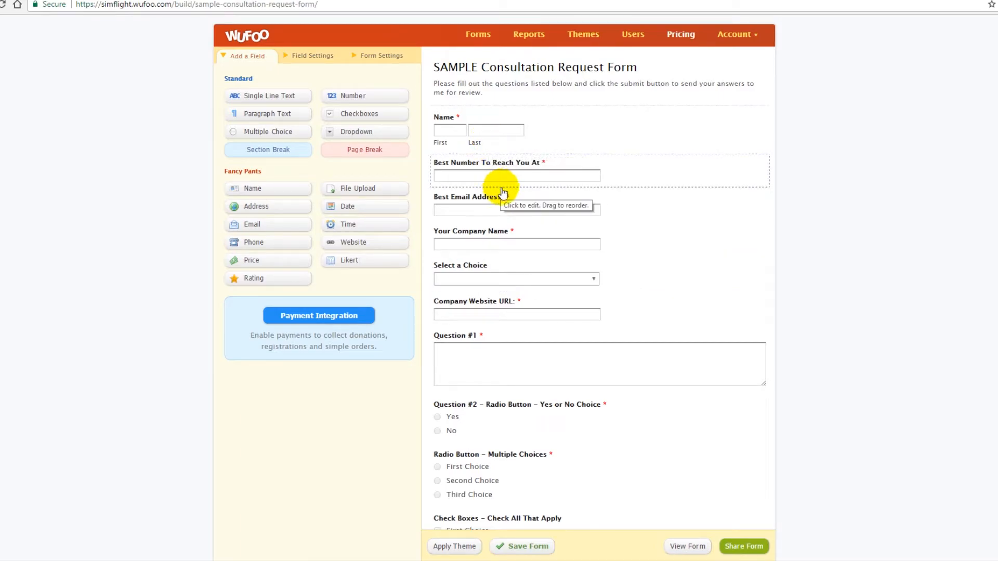
scroll(623, 229, down, 2)
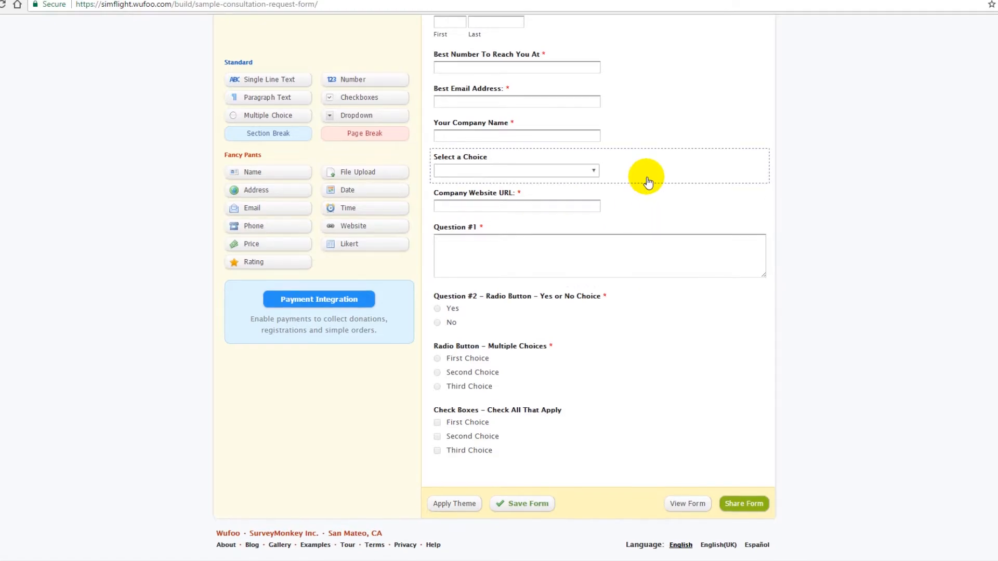
scroll(643, 174, up, 2)
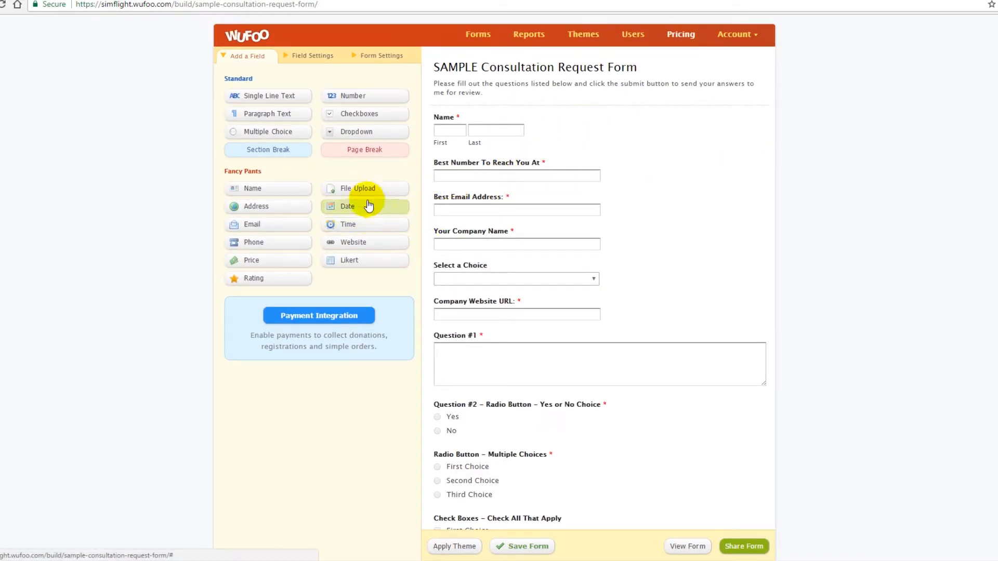
drag(264, 214, 479, 160)
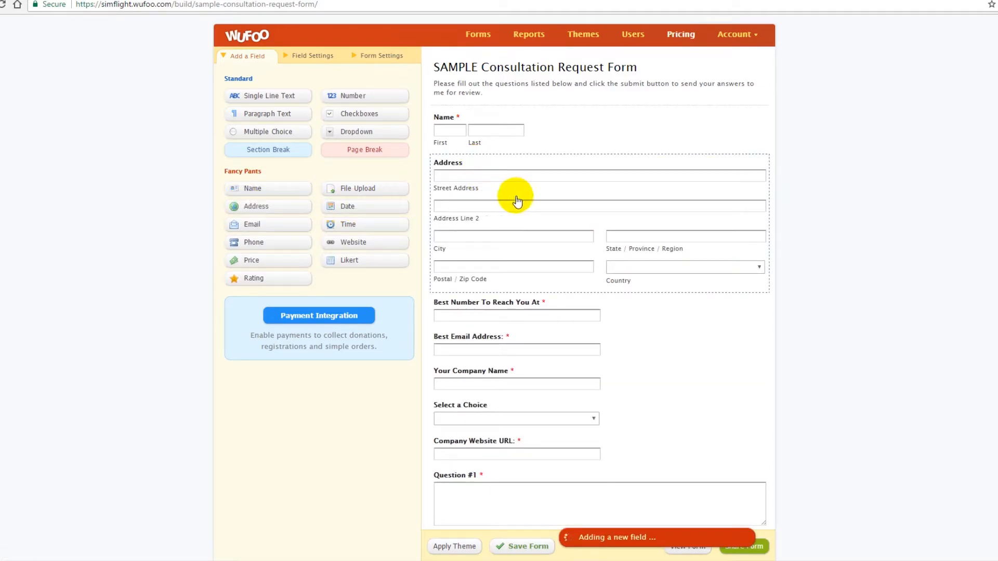
Select the new Address field and mark it as required in its field settings.
click(567, 211)
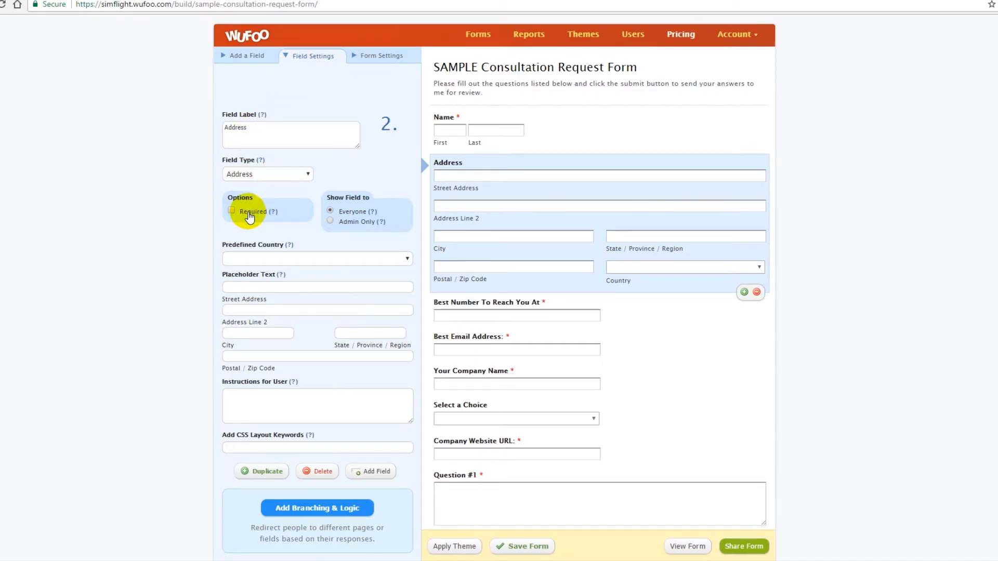
click(249, 216)
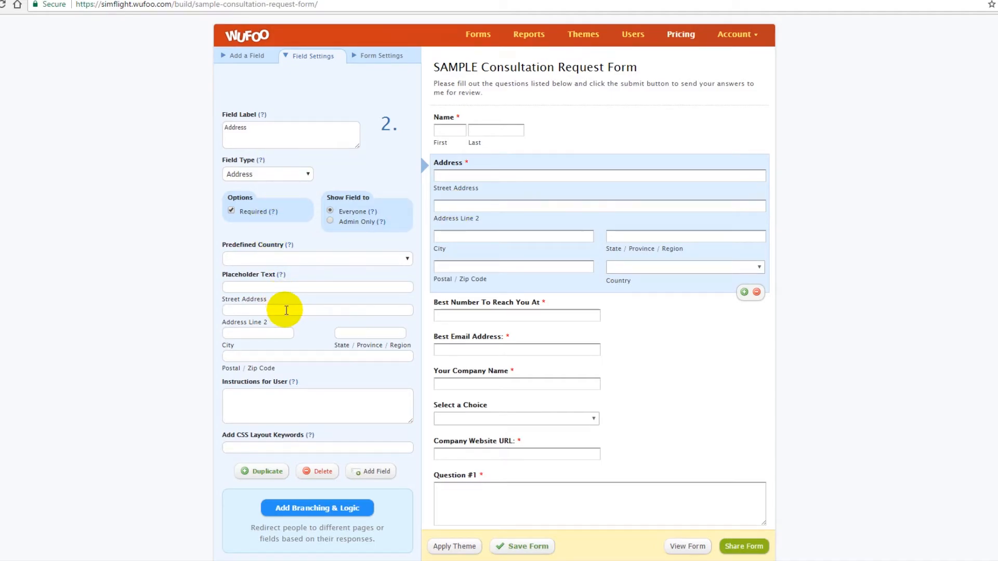
click(275, 409)
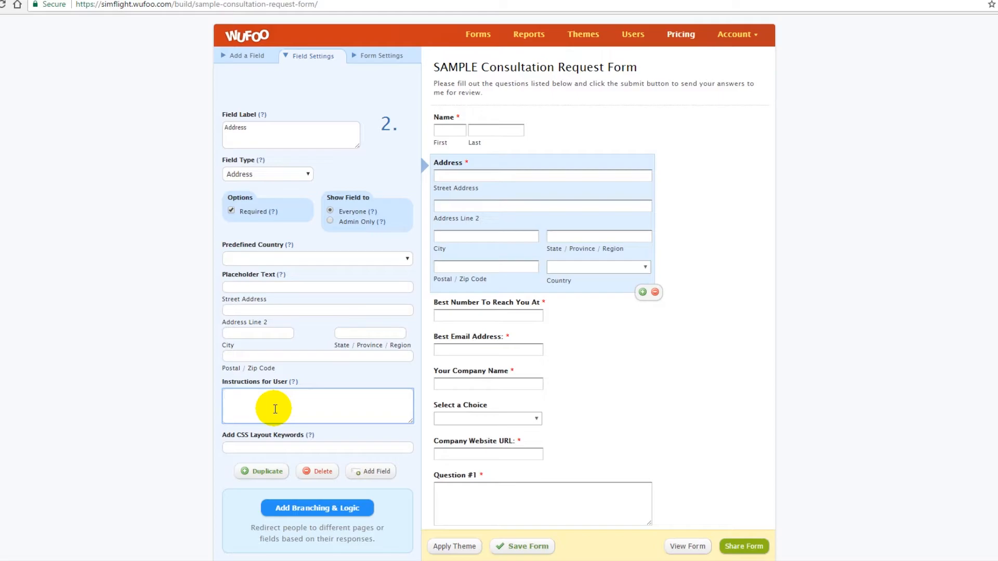
scroll(590, 385, down, 3)
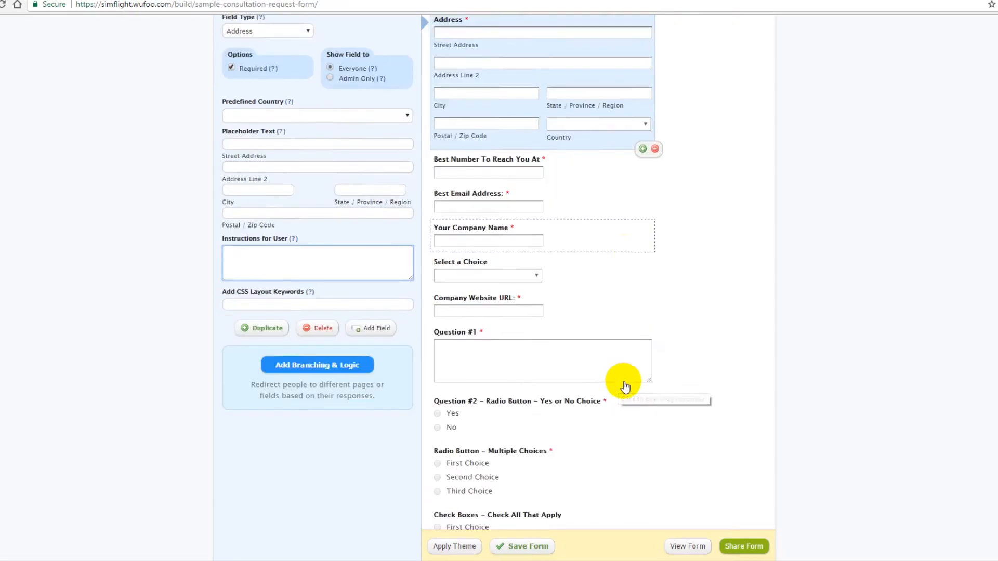
Add the instructions "Please enter the best phone number (preferrably your cell phone number:)" to the Best Number To Reach You At field.
click(502, 336)
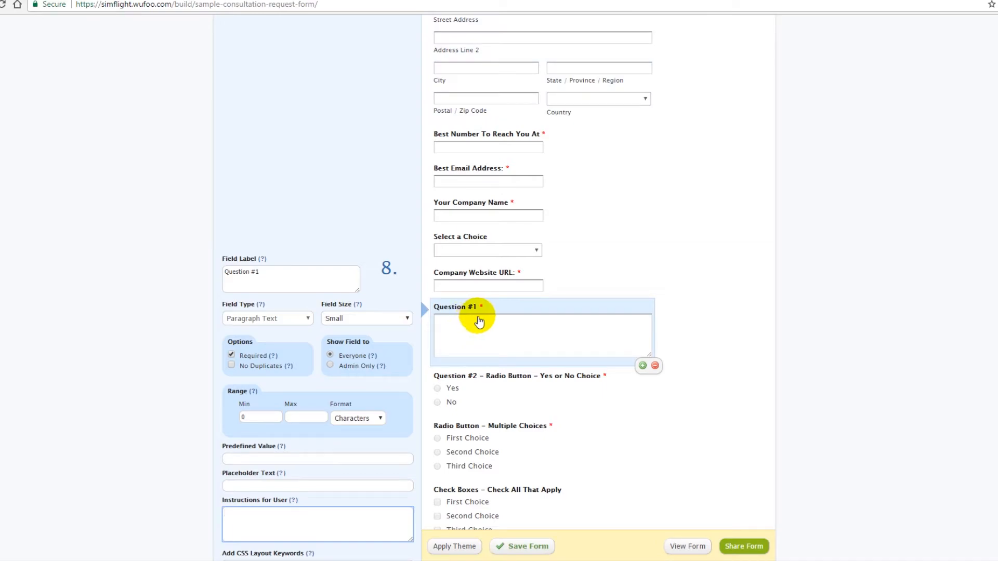
click(474, 180)
click(482, 147)
scroll(323, 149, up, 3)
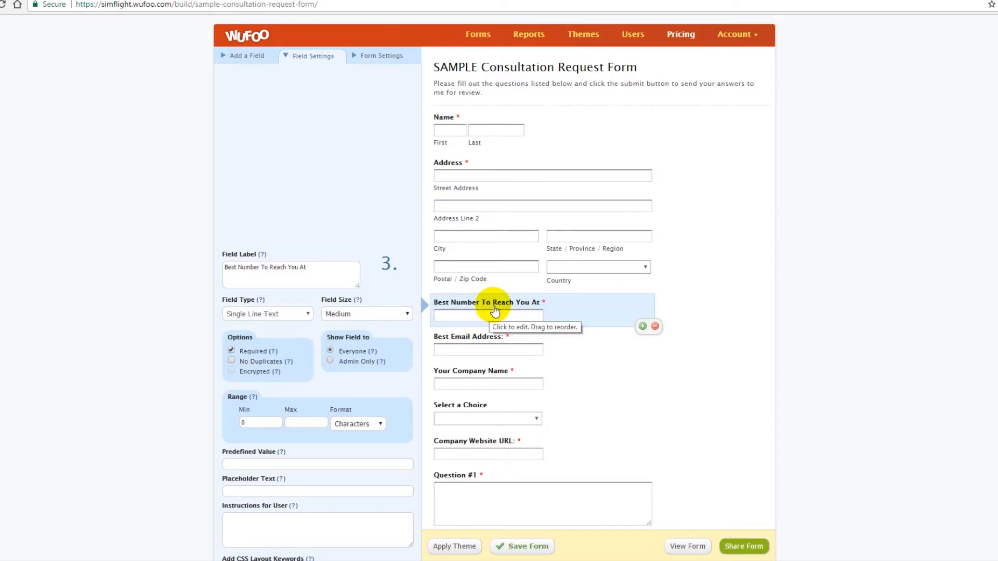
scroll(357, 285, down, 2)
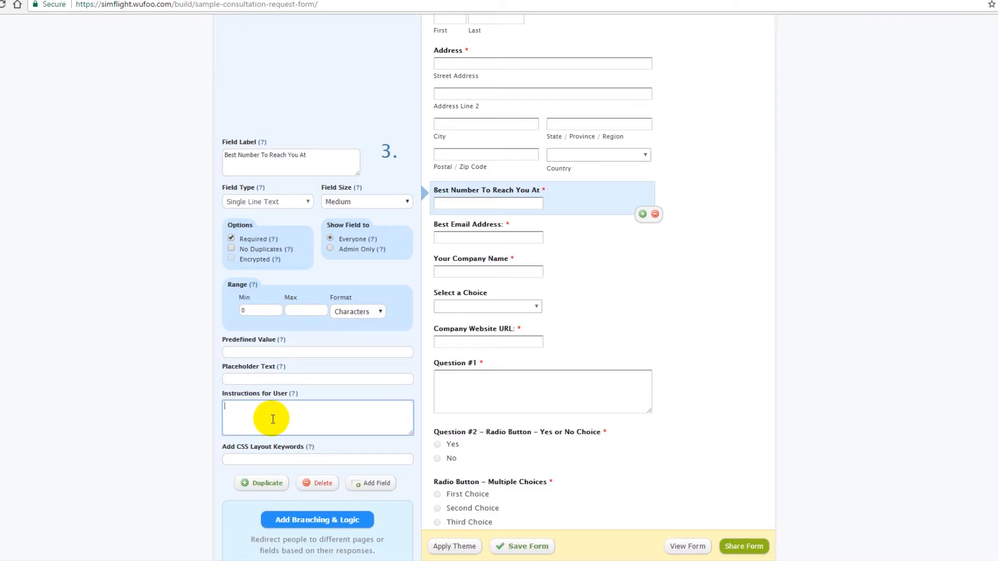
text(Please enter the best phone number (preferrably your cell)
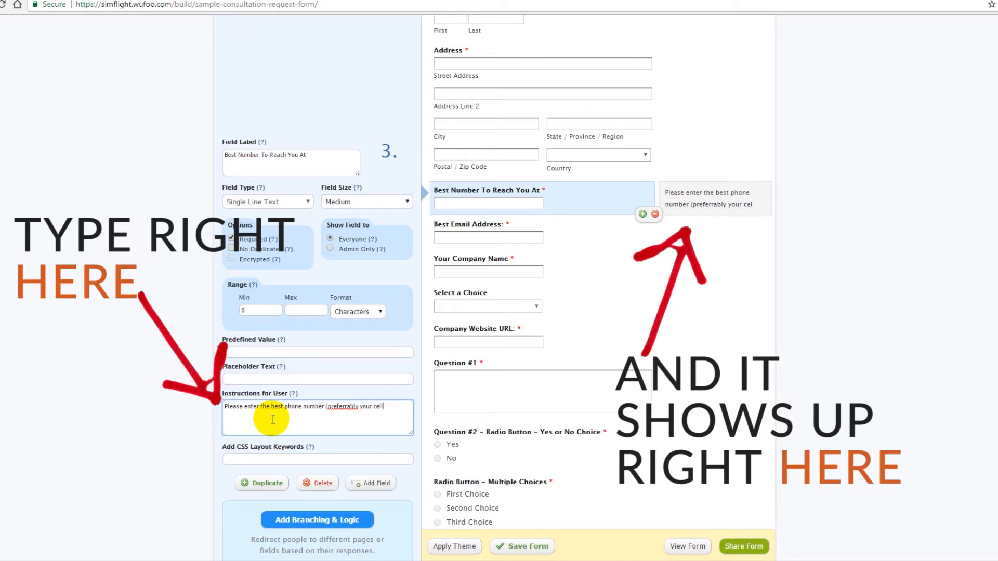
text( phone number:))
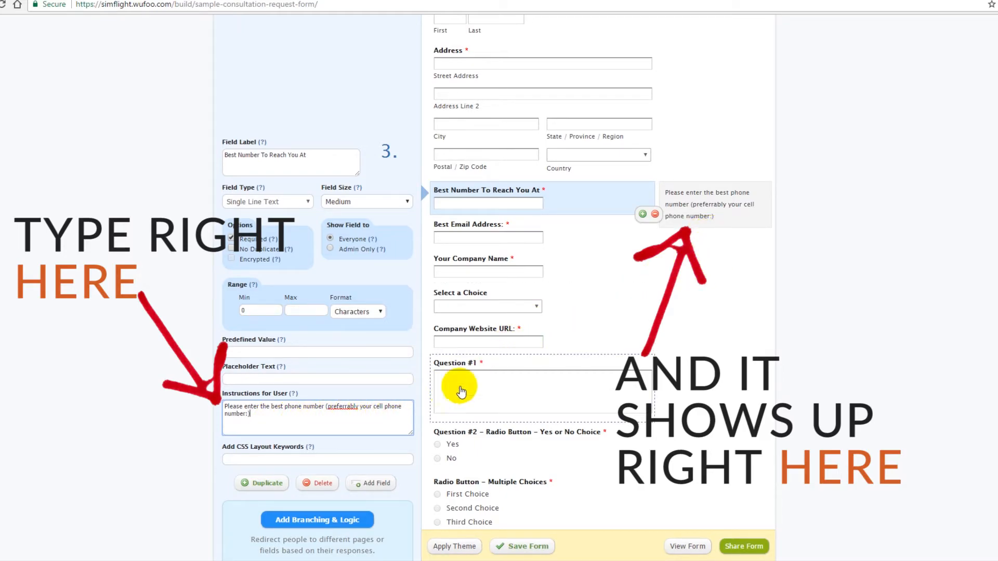
Save the form and choose to continue editing it.
click(598, 302)
scroll(603, 310, up, 3)
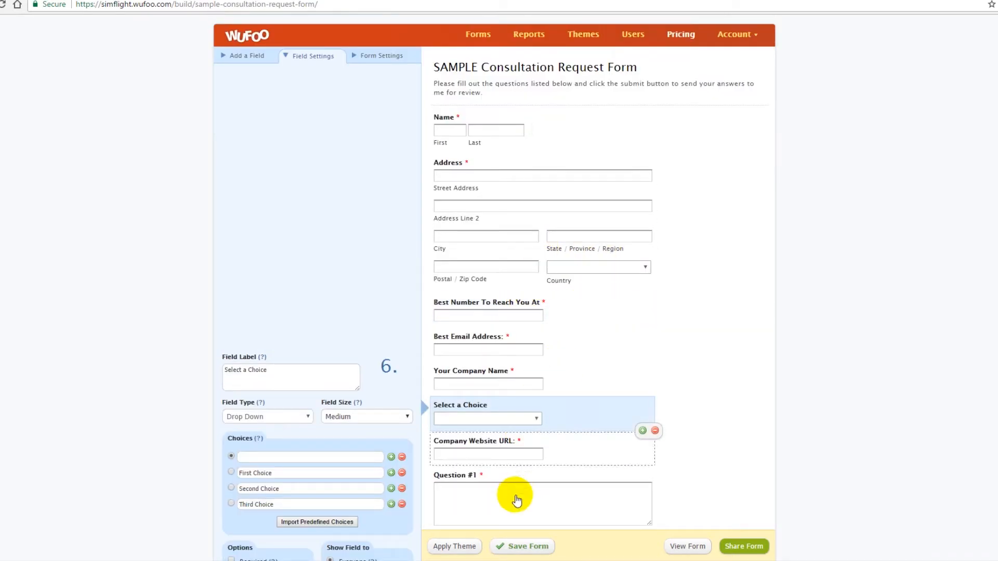
click(519, 550)
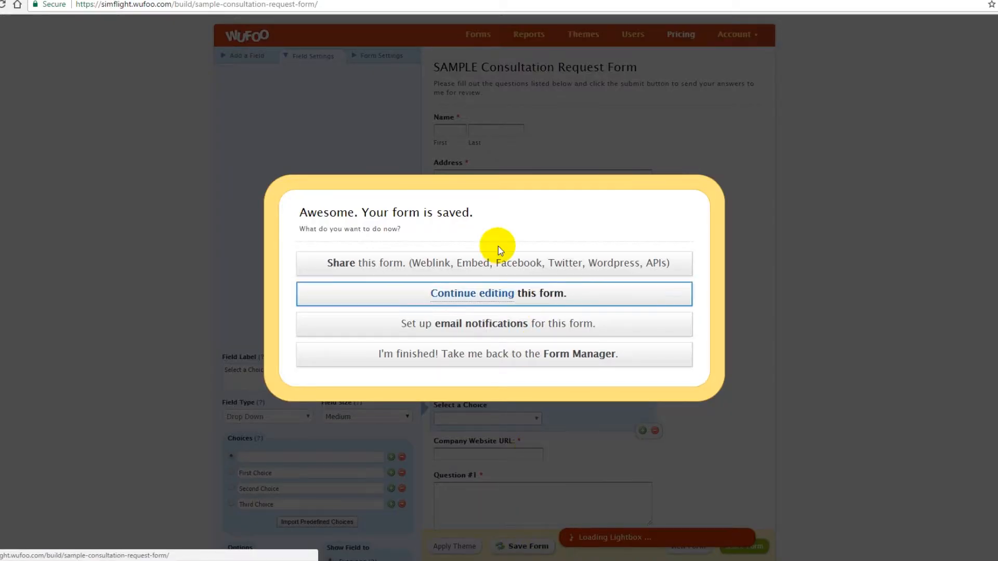
click(496, 294)
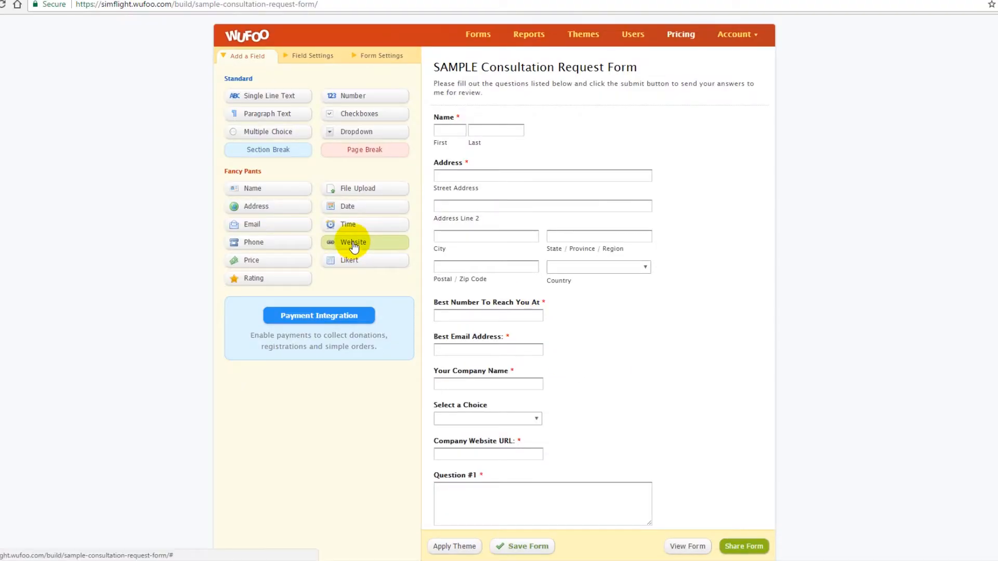
Add a Paragraph Text field below Best Number To Reach You At.
click(273, 119)
drag(273, 119, 476, 352)
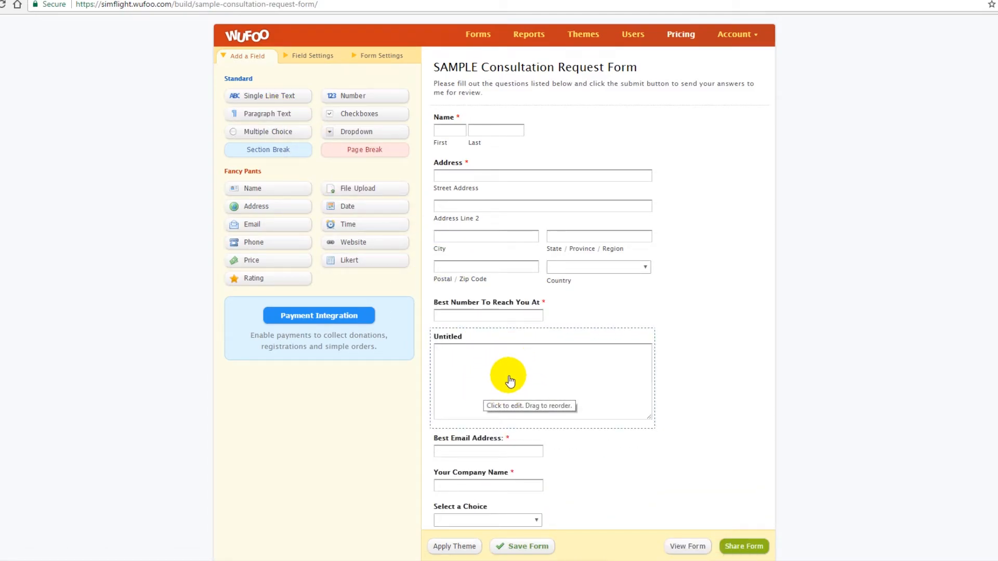
Add a Fourth Choice option to the Radio Button – Multiple Choices field and save the form.
scroll(507, 391, down, 5)
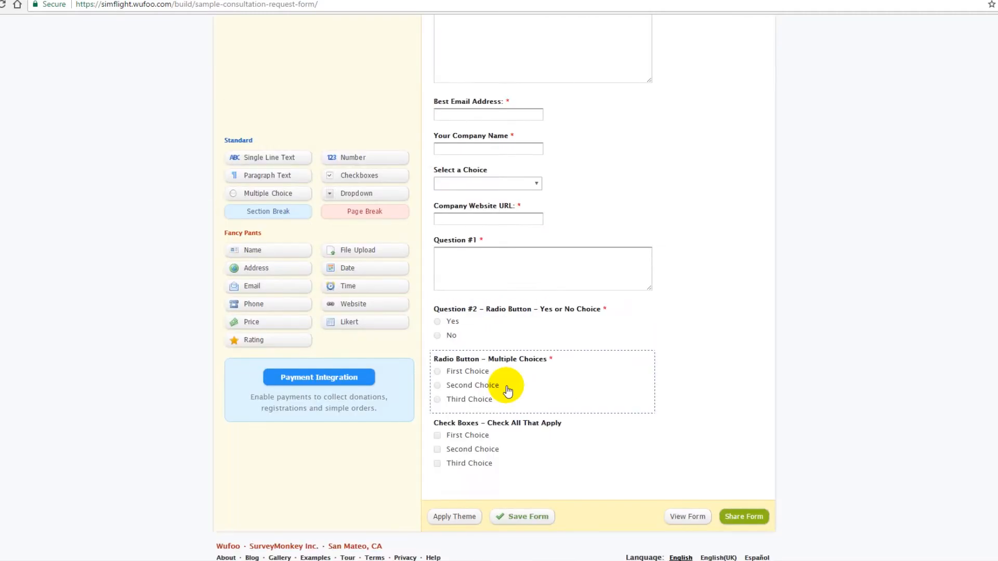
click(500, 388)
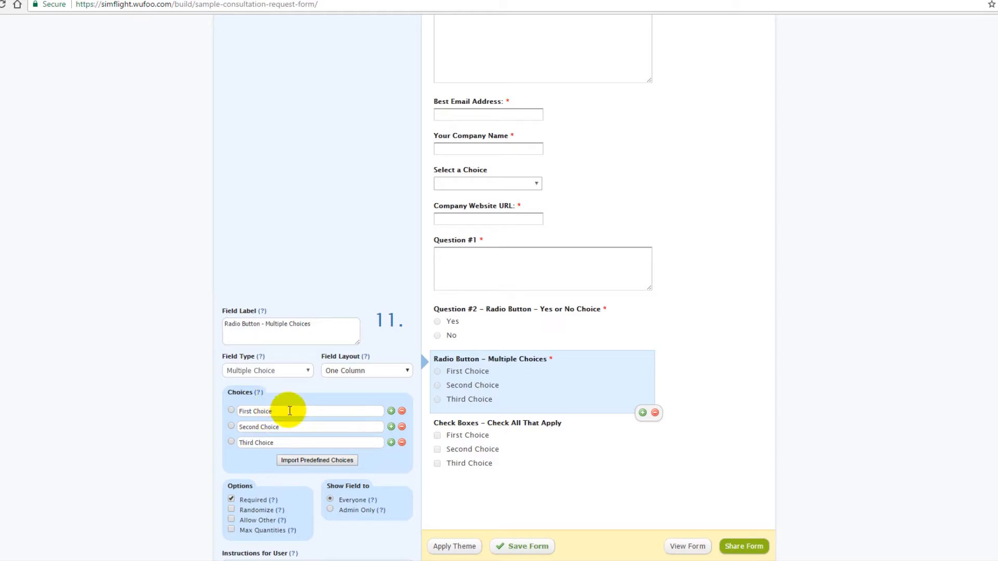
click(392, 443)
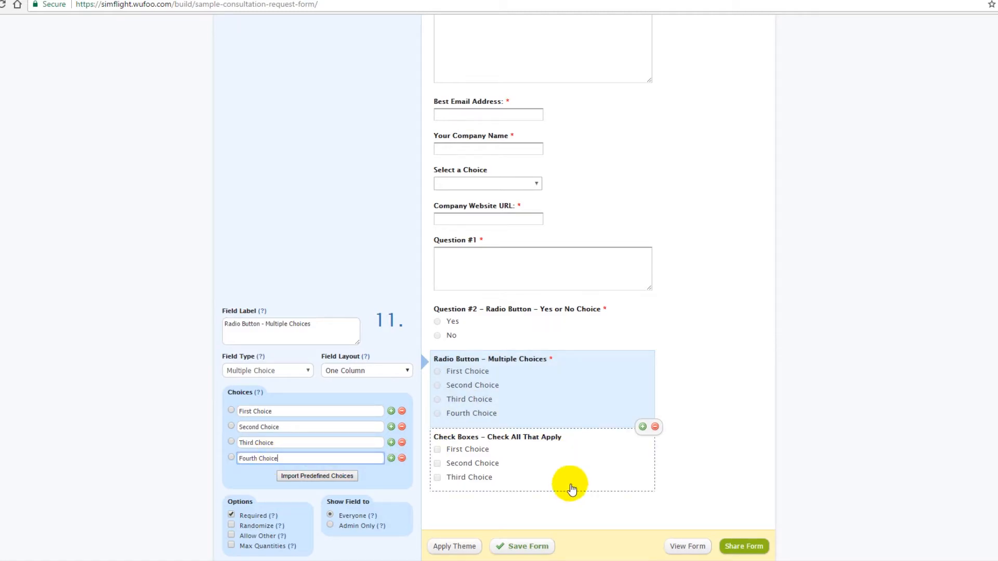
click(516, 550)
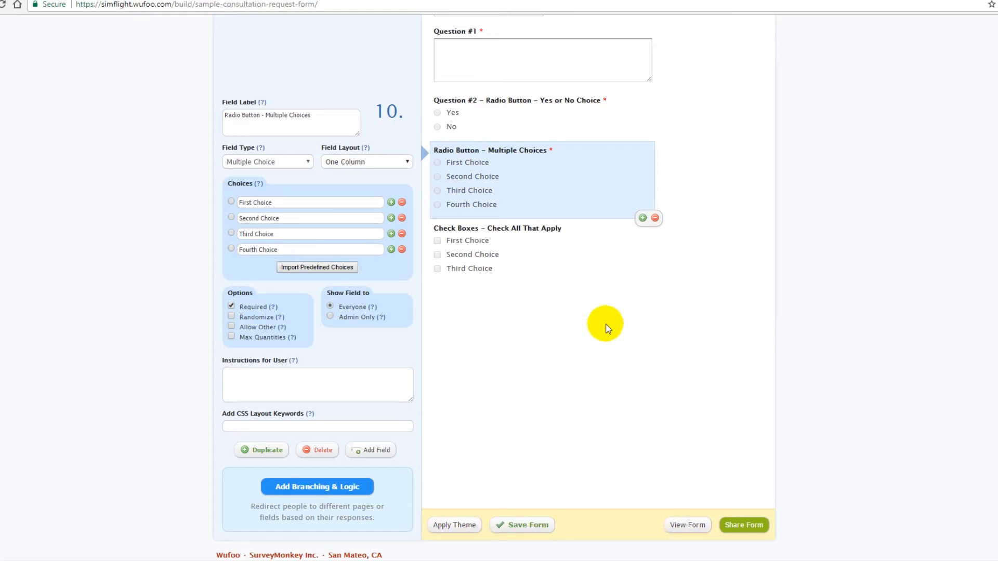
Preview the live form and try its Name fields.
scroll(607, 318, up, 9)
scroll(642, 361, down, 9)
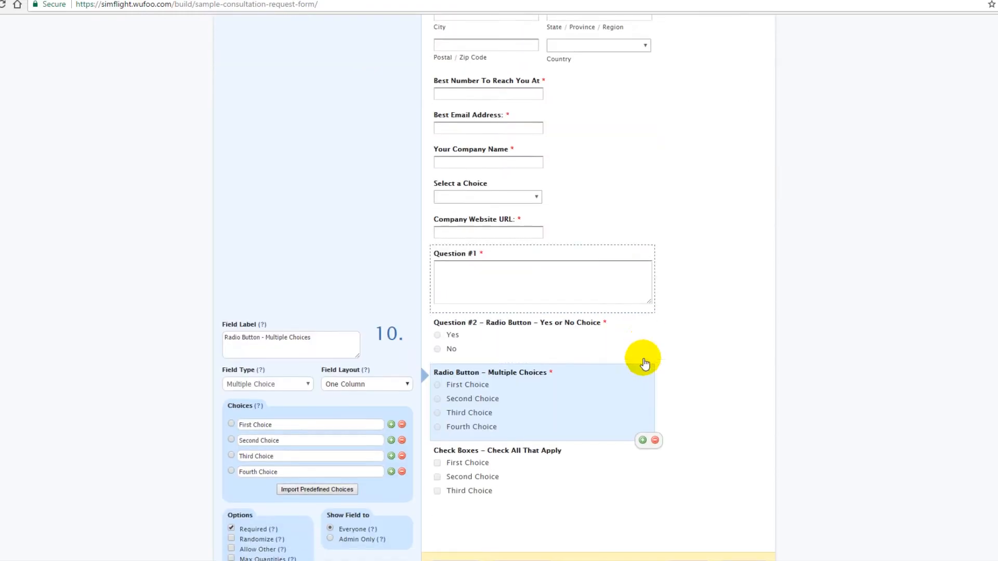
click(688, 527)
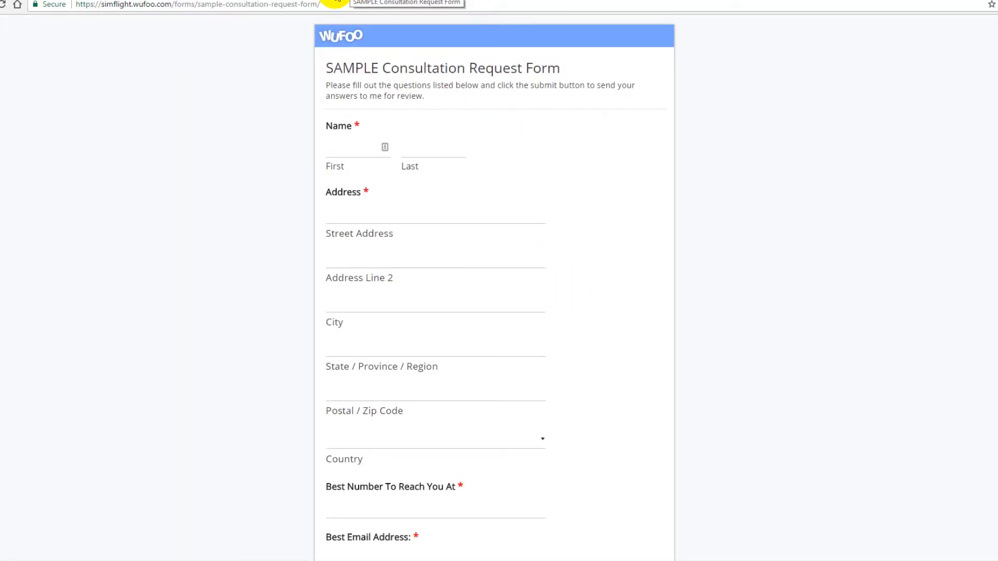
click(374, 148)
click(434, 146)
click(372, 150)
click(434, 151)
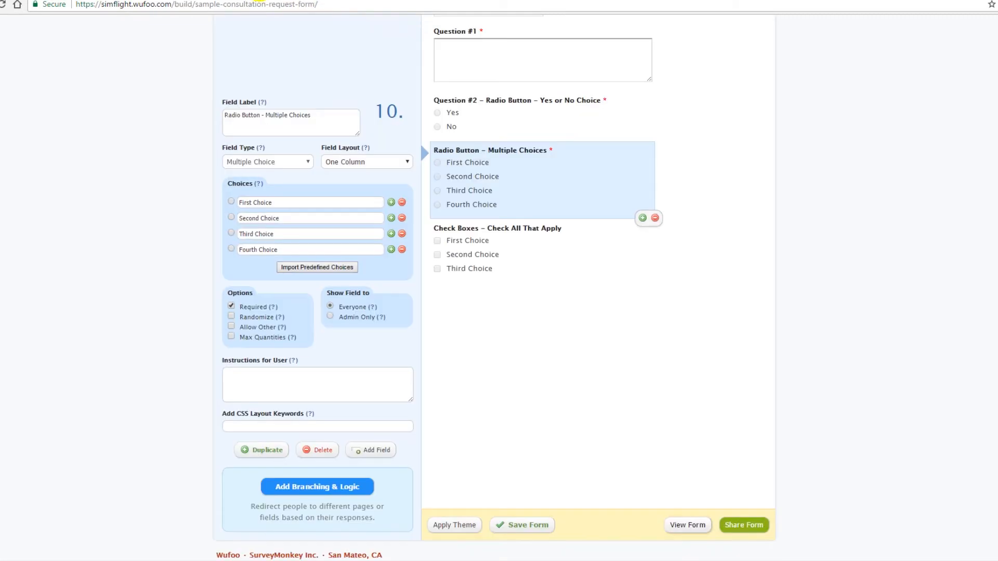
Apply the Parrotfish theme to the form.
click(454, 525)
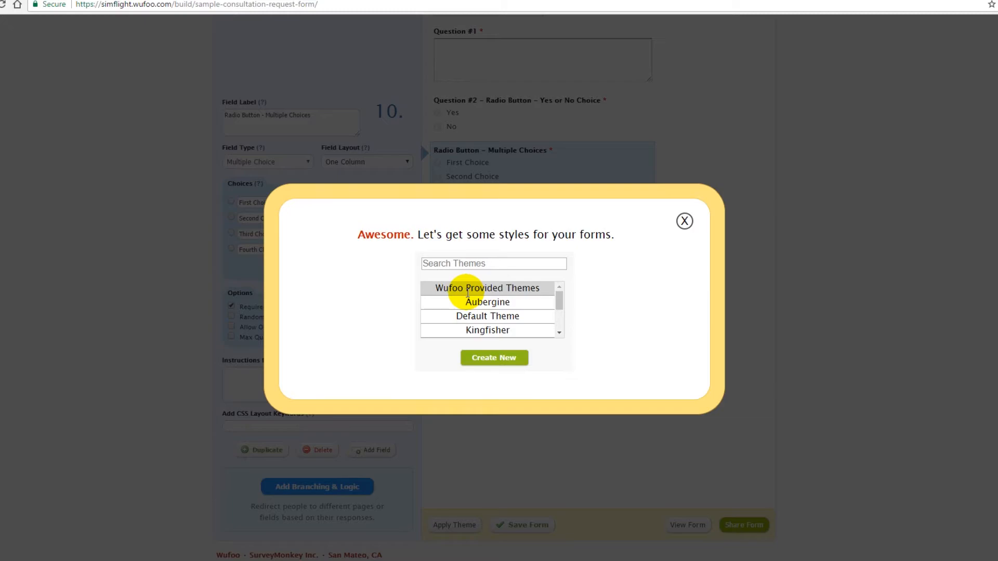
scroll(468, 306, down, 2)
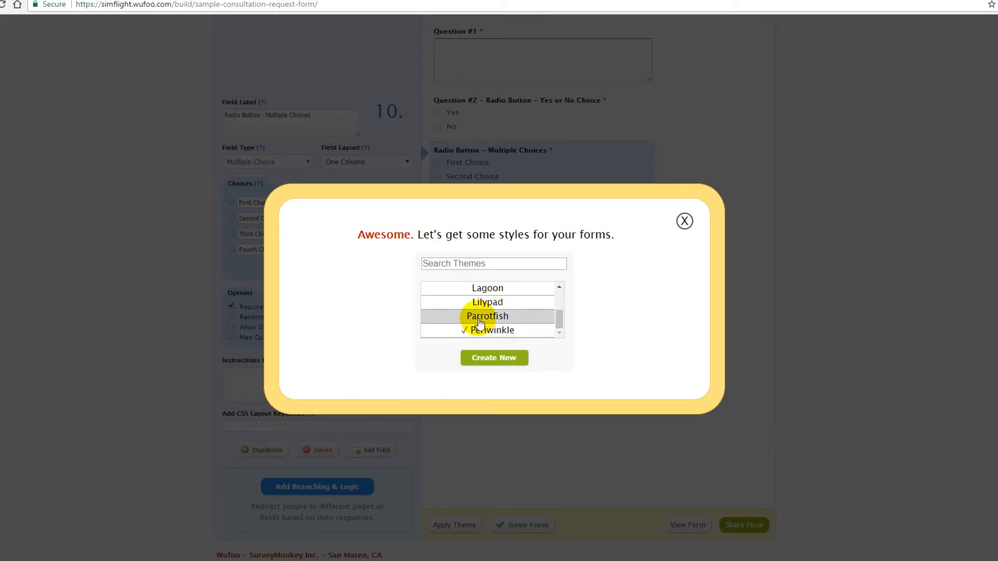
click(479, 323)
click(523, 526)
click(492, 311)
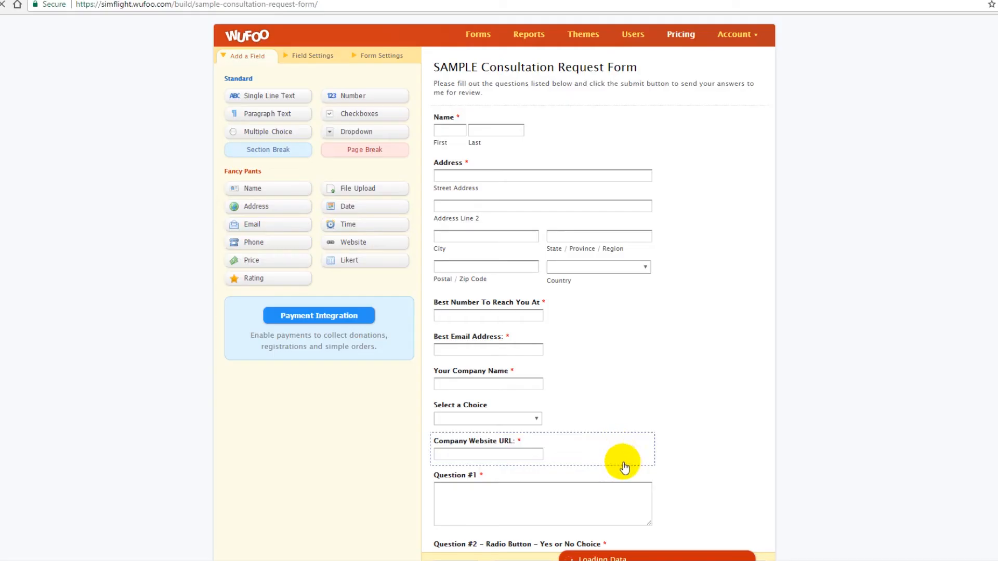
View the themed form and compare it with the earlier version in the other browser tabs.
scroll(663, 459, down, 5)
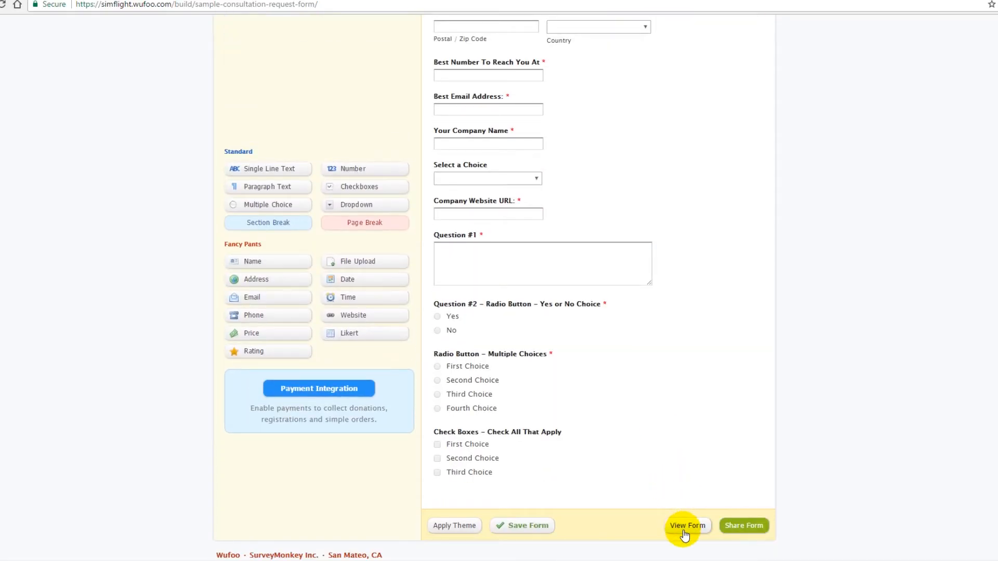
click(684, 535)
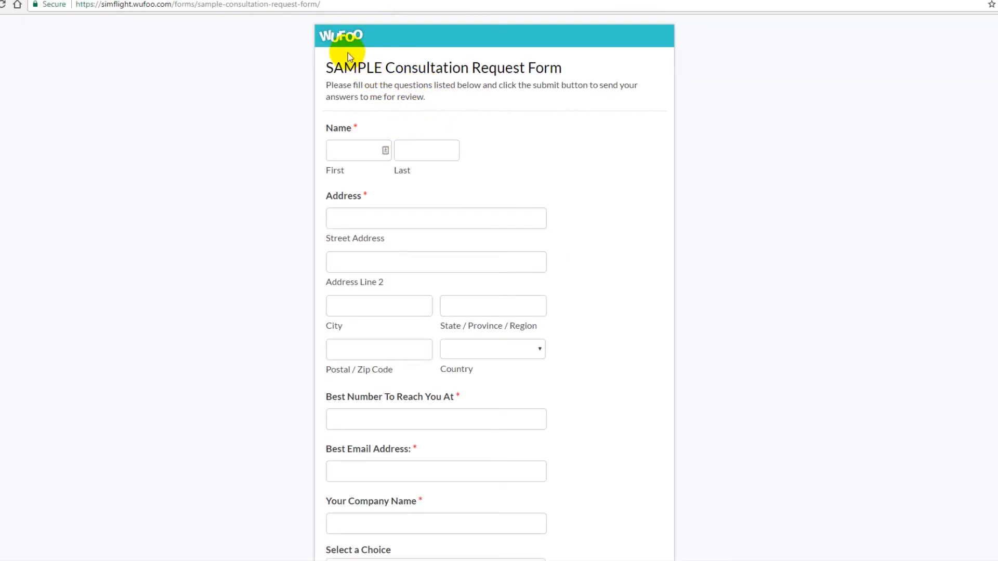
click(389, 0)
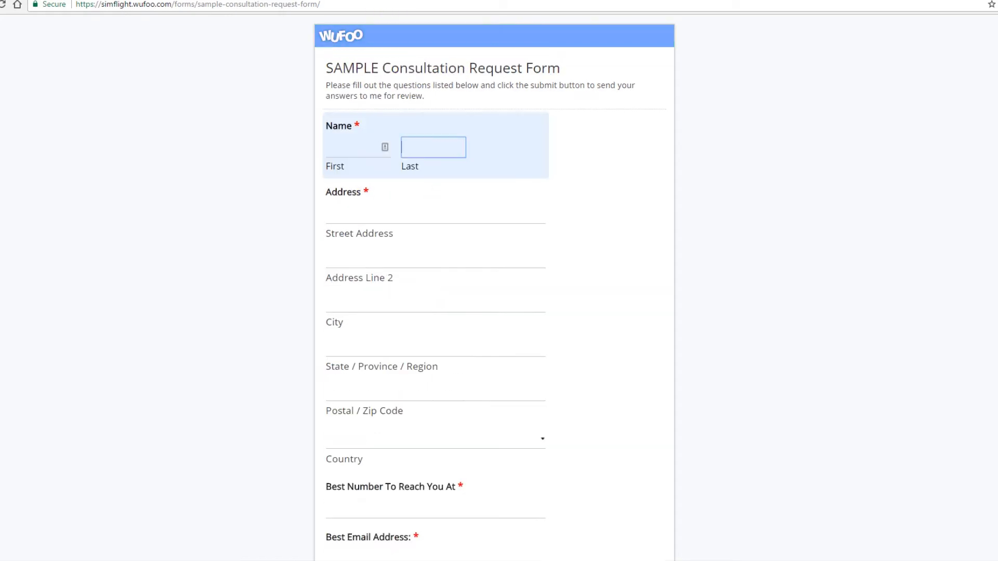
click(314, 1)
click(388, 1)
click(243, 1)
Apply a different theme to the form.
click(465, 526)
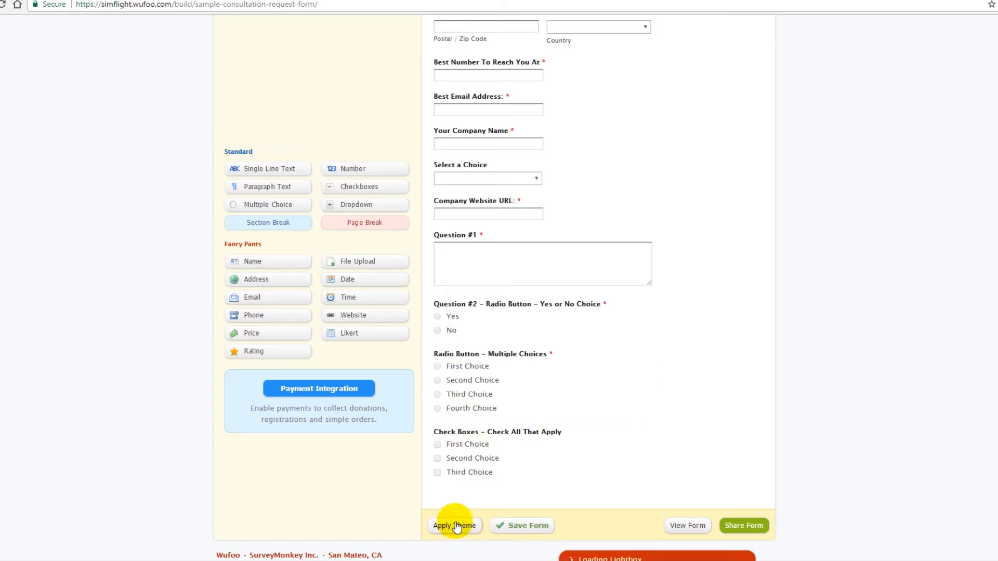
scroll(510, 314, down, 3)
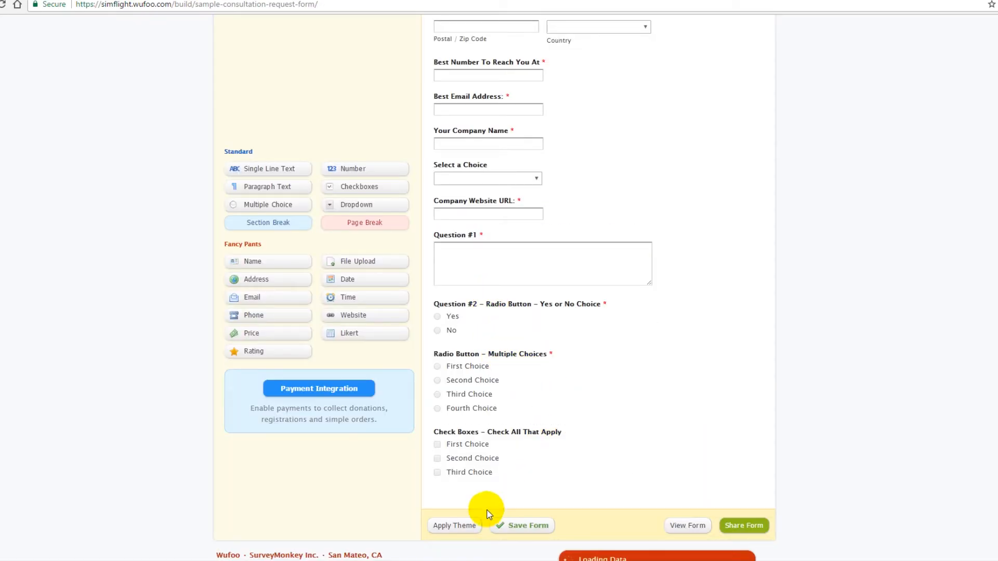
click(507, 531)
click(463, 314)
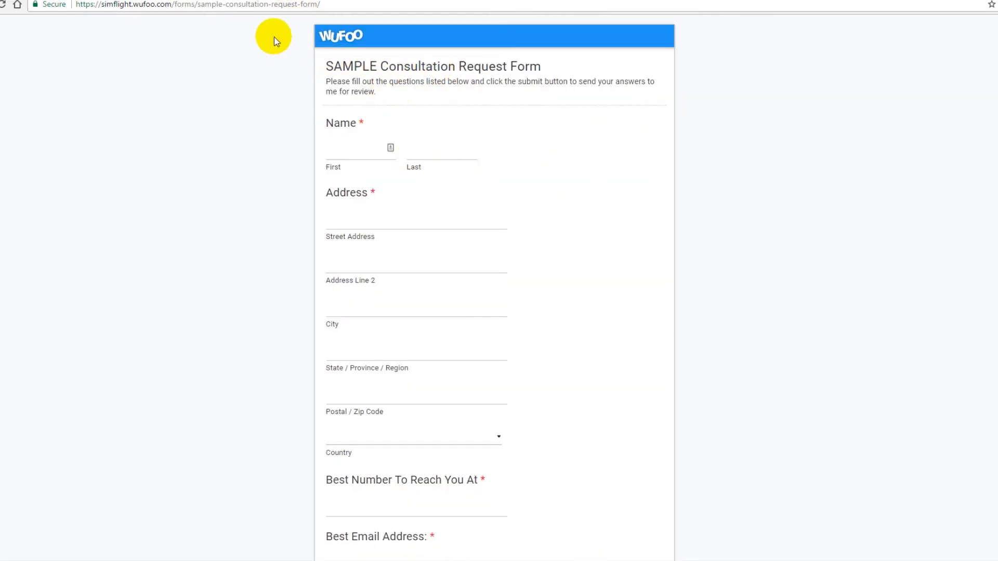
Return to the form builder and open the form's share page.
drag(336, 4, 69, 7)
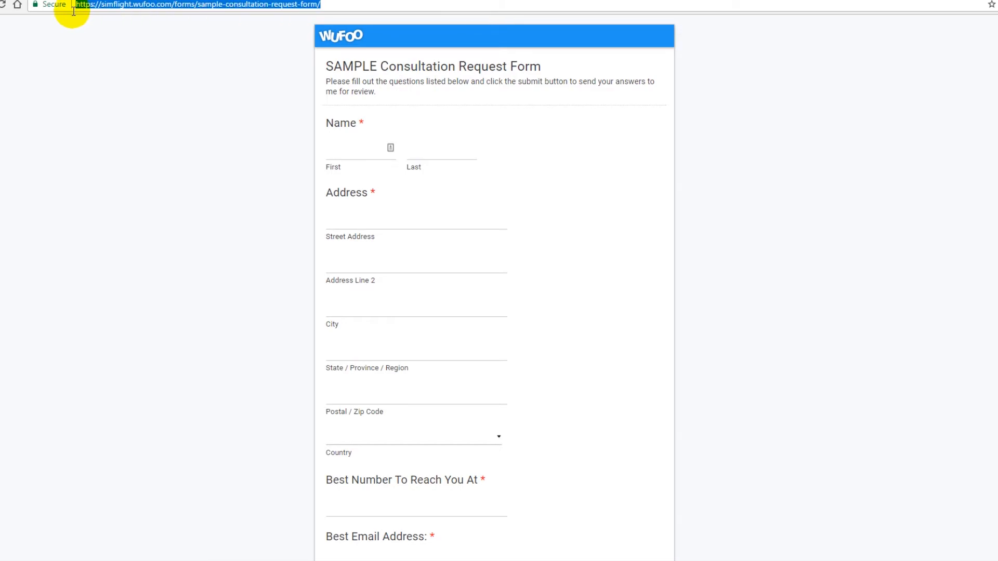
click(274, 83)
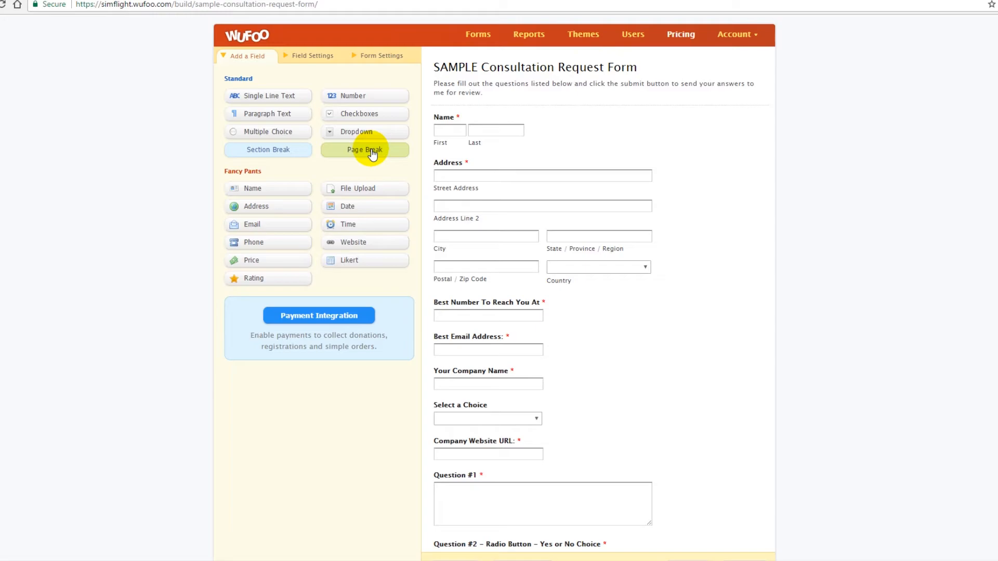
scroll(508, 190, down, 5)
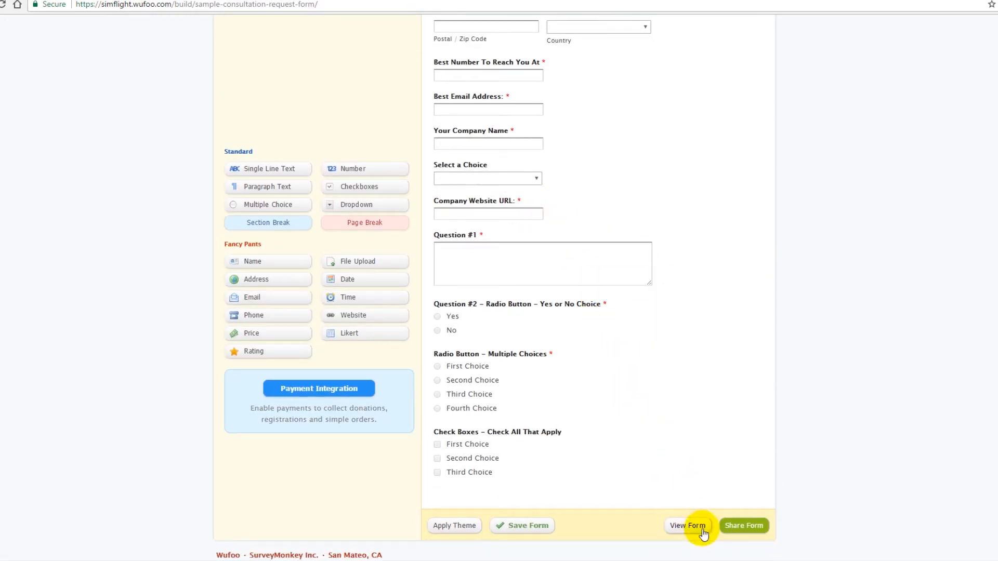
click(742, 526)
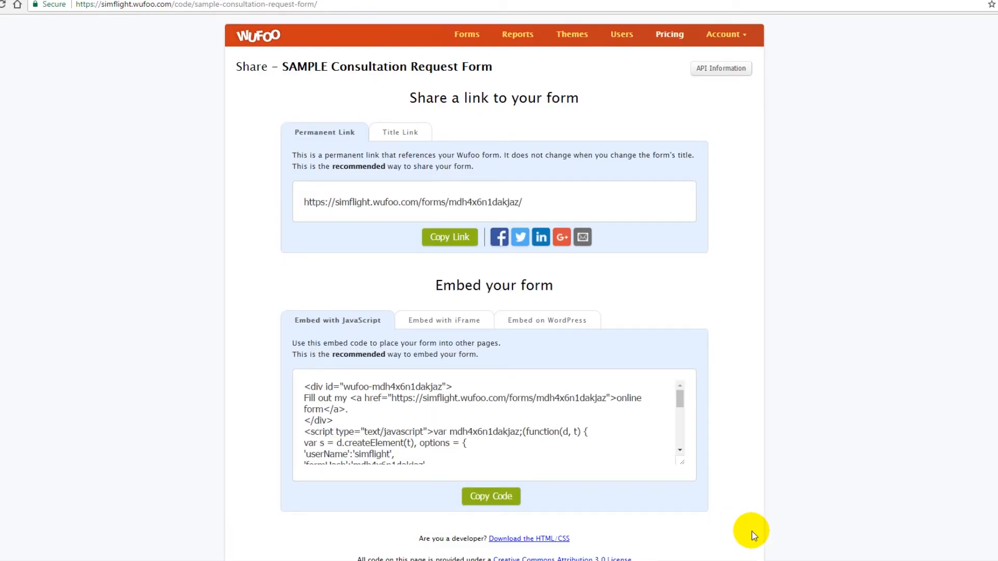
Examine the permanent link and the Embed on WordPress shortcode.
click(443, 205)
click(517, 360)
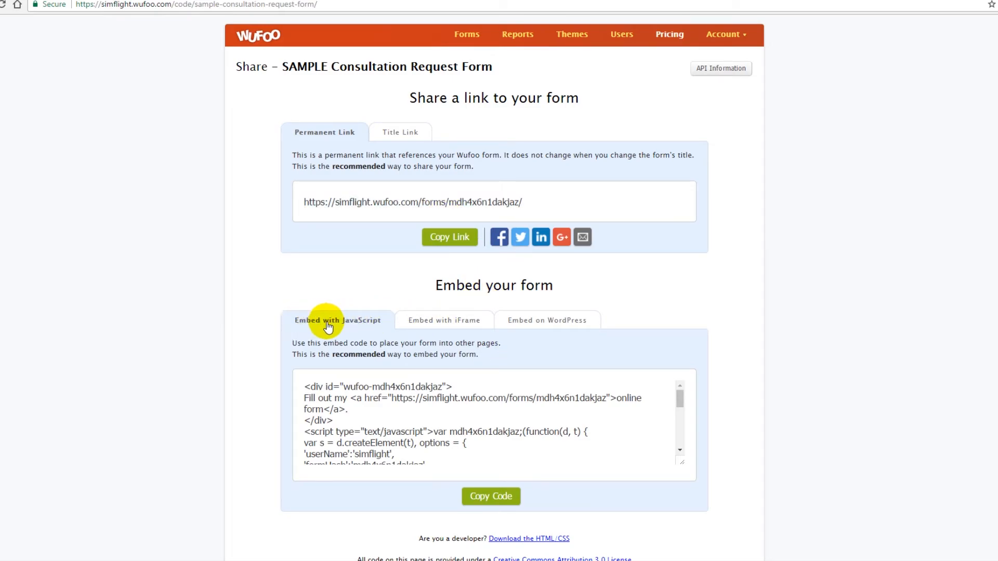
click(555, 326)
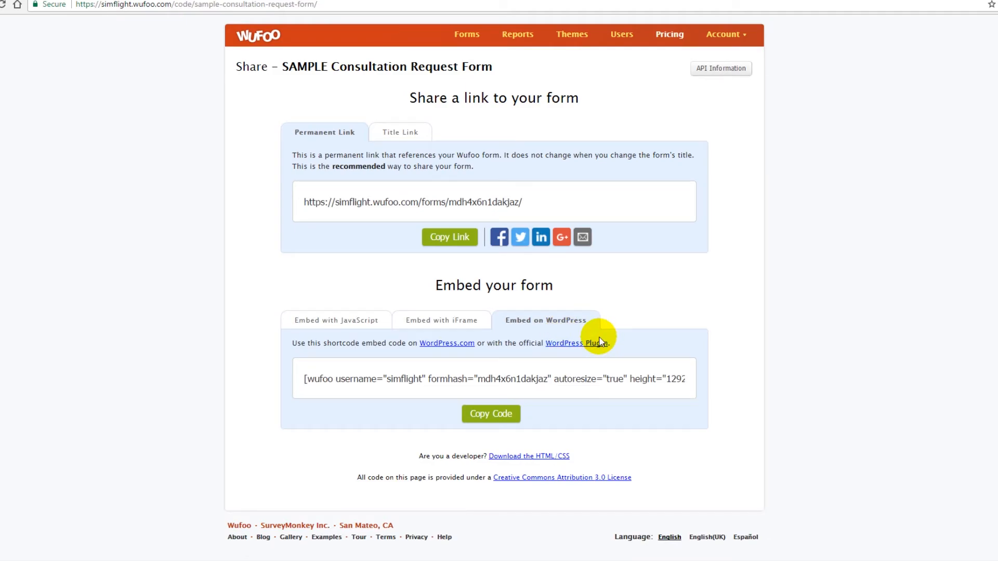
click(508, 376)
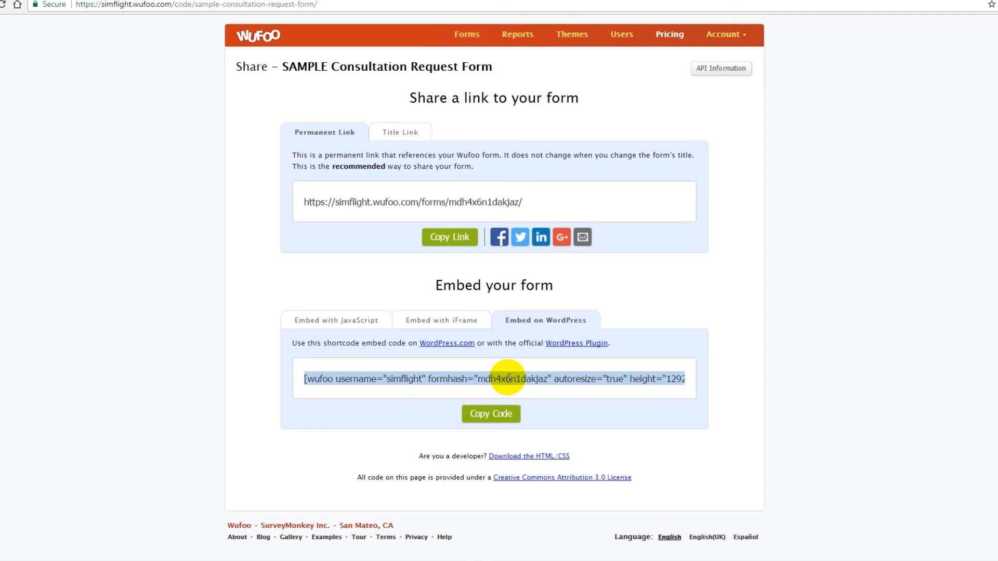
click(388, 337)
Copy the form's JavaScript embed code.
click(344, 326)
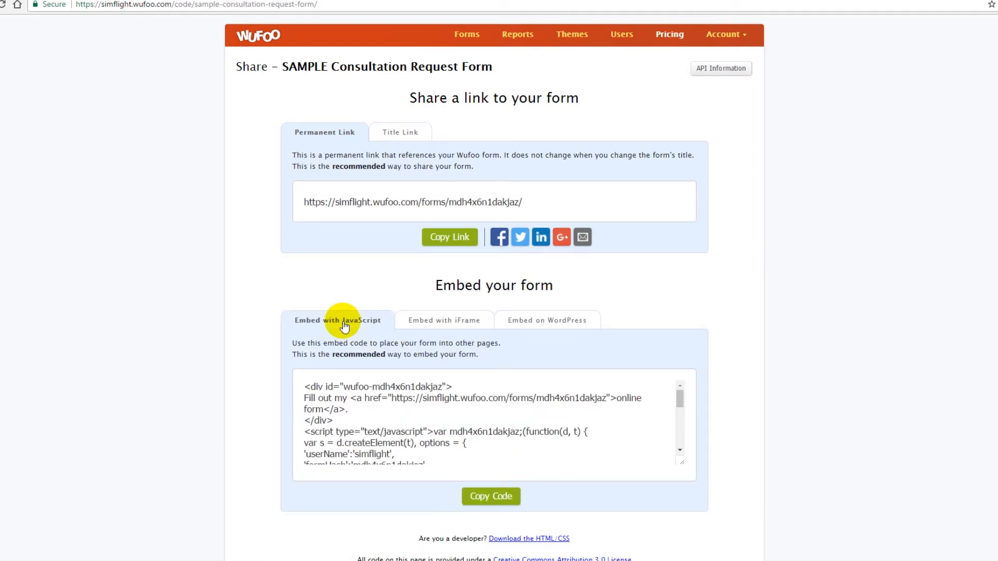
click(366, 416)
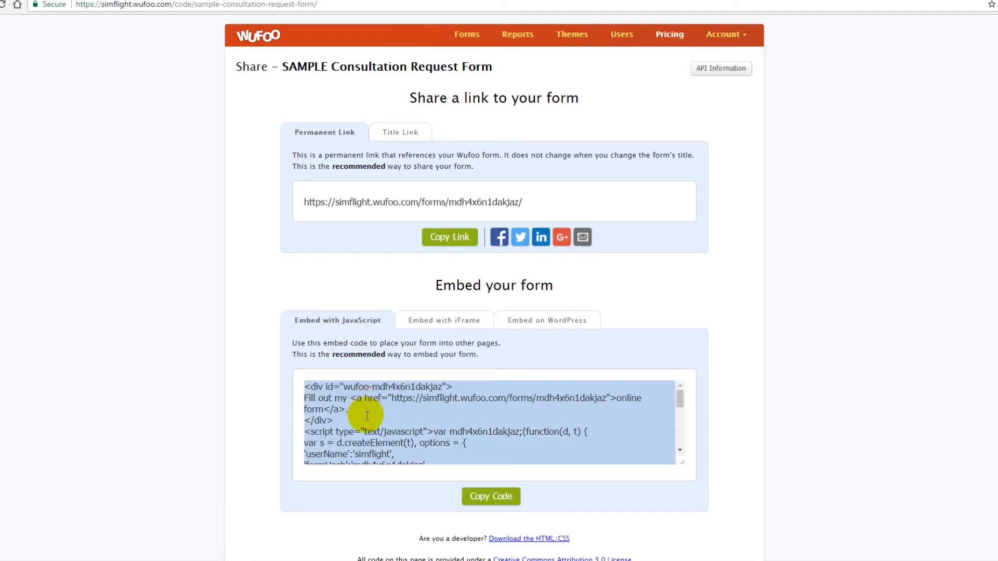
click(366, 415)
key(ctrl+c)
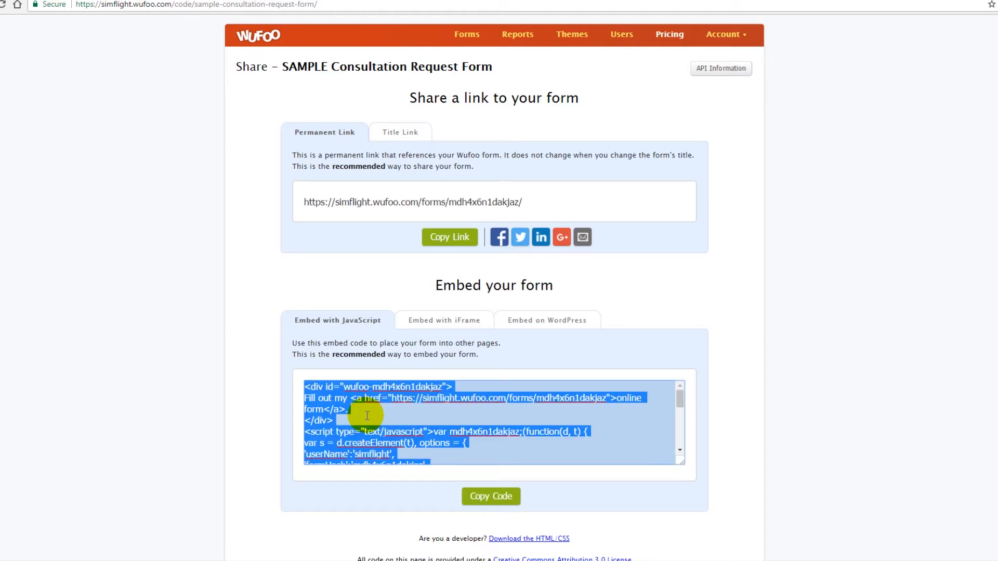
click(489, 499)
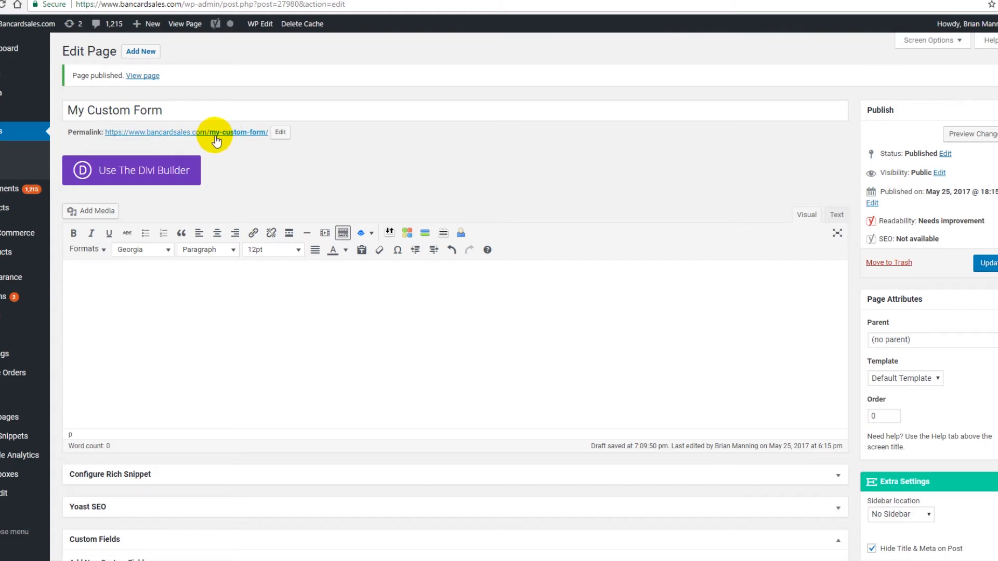
Paste the JavaScript embed code into the My Custom Form page in the text editor and update the page.
triple_click(167, 107)
click(272, 187)
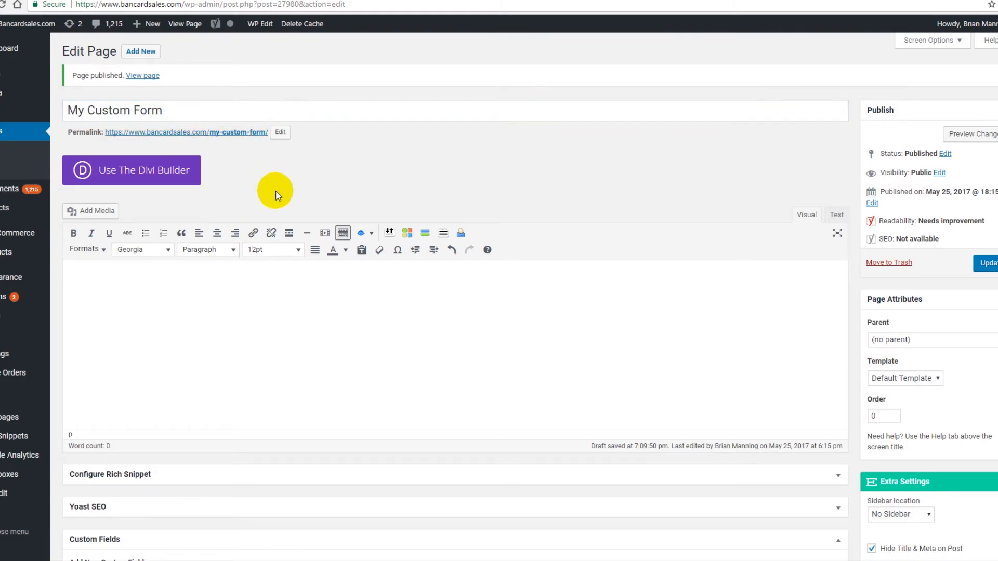
click(838, 216)
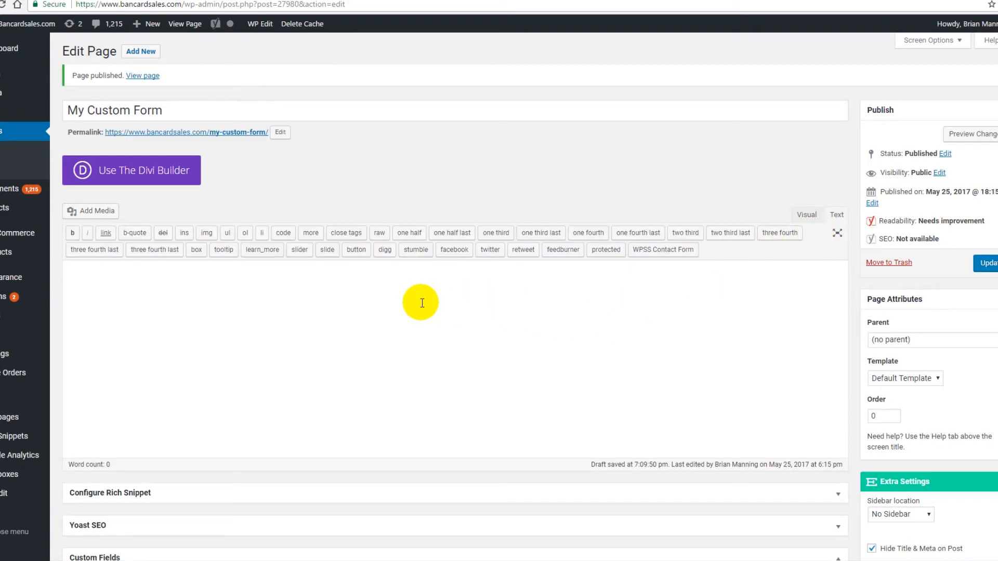
key(ctrl+v)
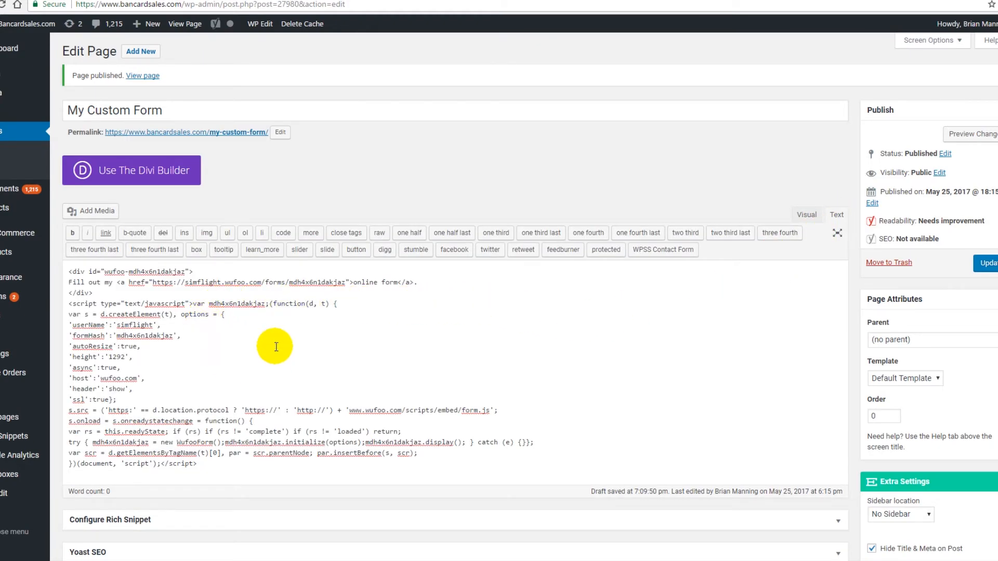
click(987, 264)
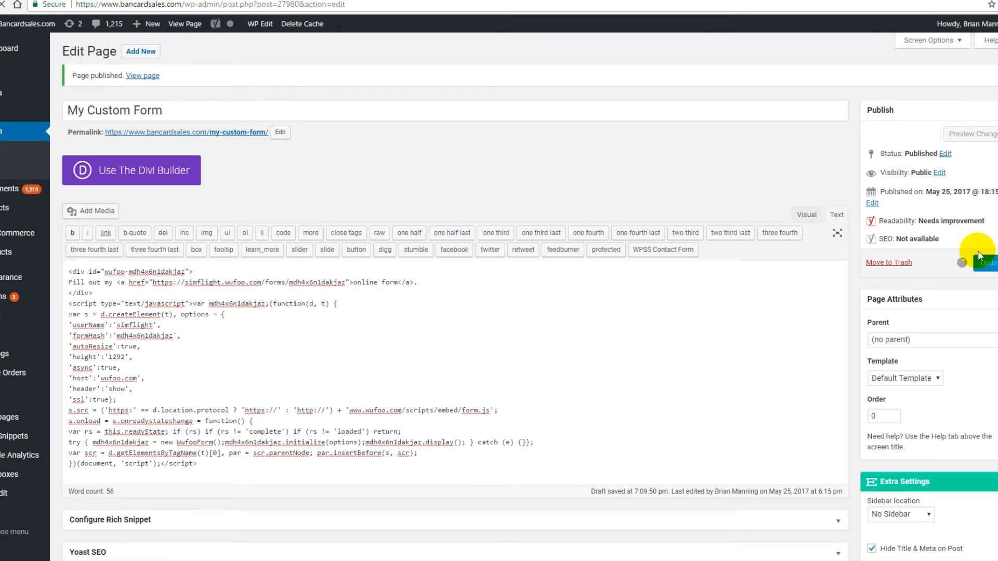
Preview the My Custom Form page to check the embedded form.
click(969, 136)
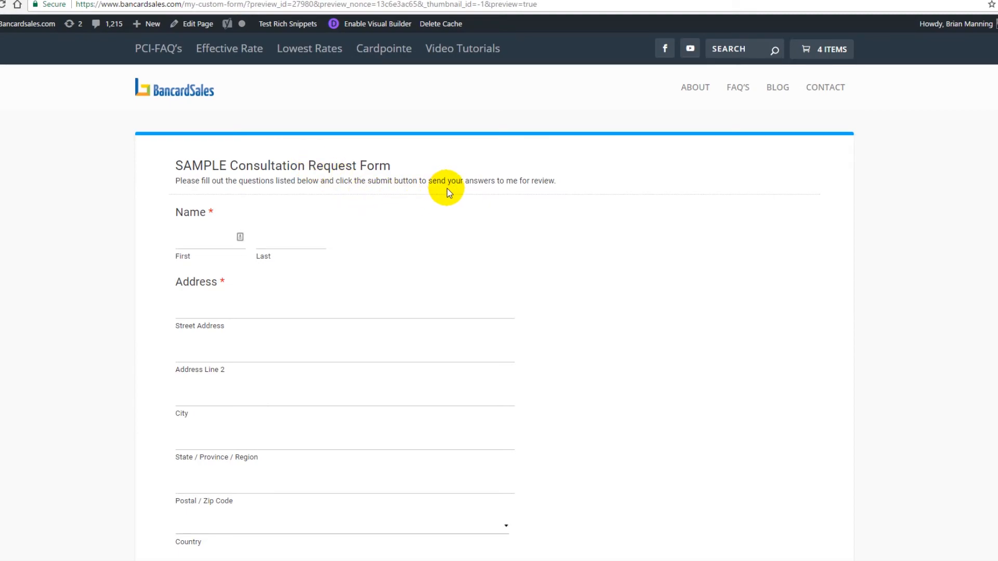
scroll(447, 189, down, 8)
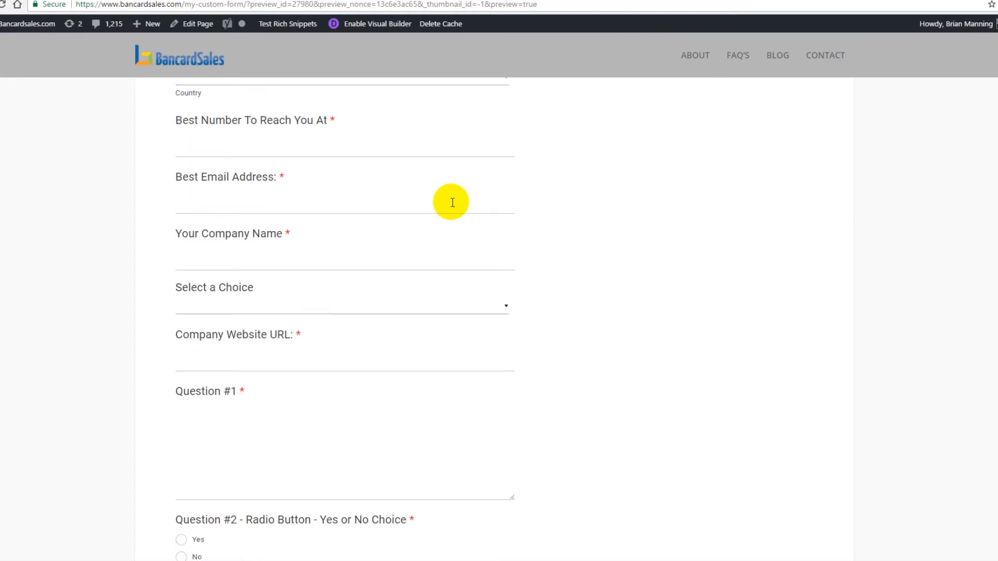
scroll(451, 202, down, 5)
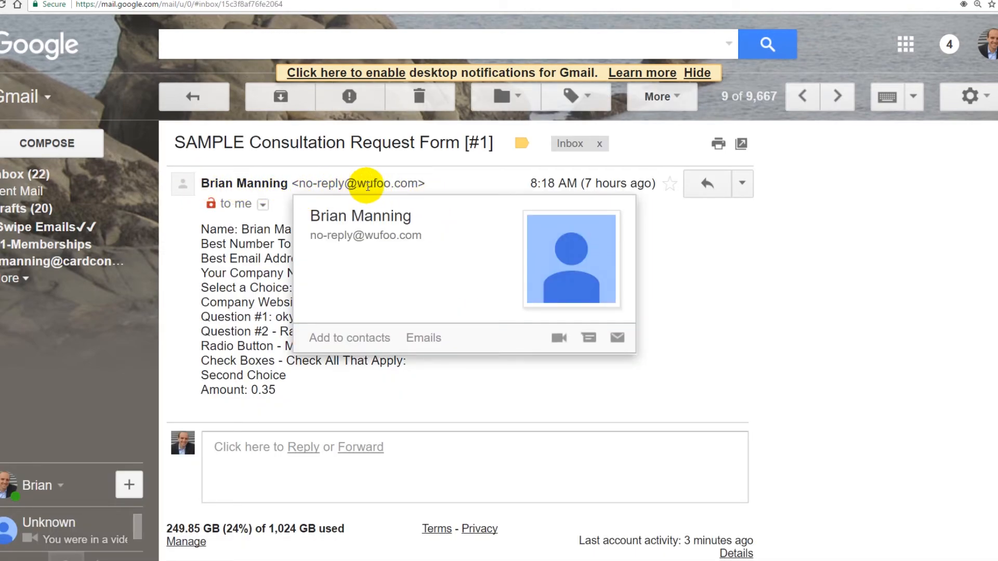
Review the form submission notification email and the form's entries page.
drag(337, 392, 316, 227)
click(308, 230)
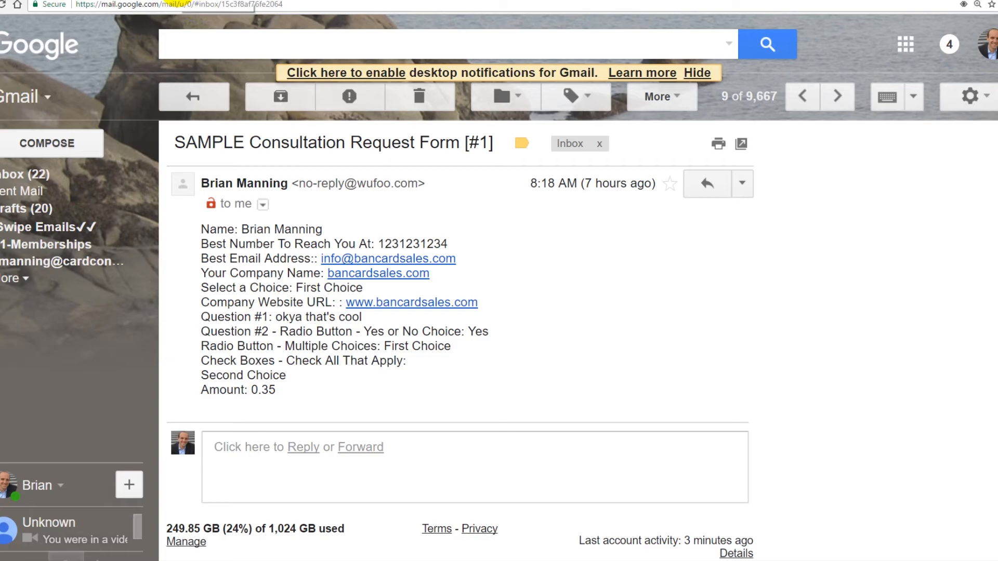
click(179, 1)
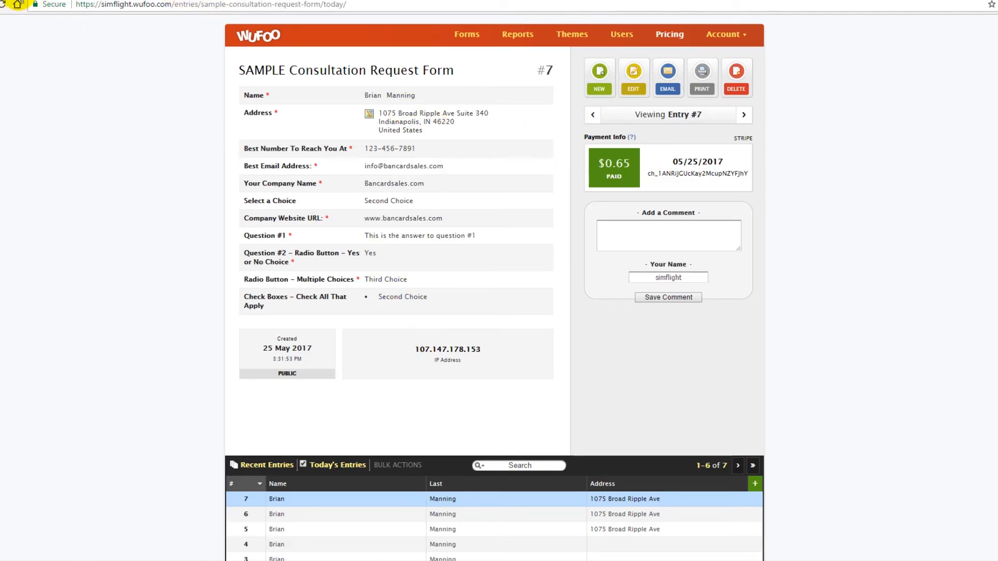
Set the form's confirmation to redirect to the hosted SimplyPay payment page URL.
click(868, 0)
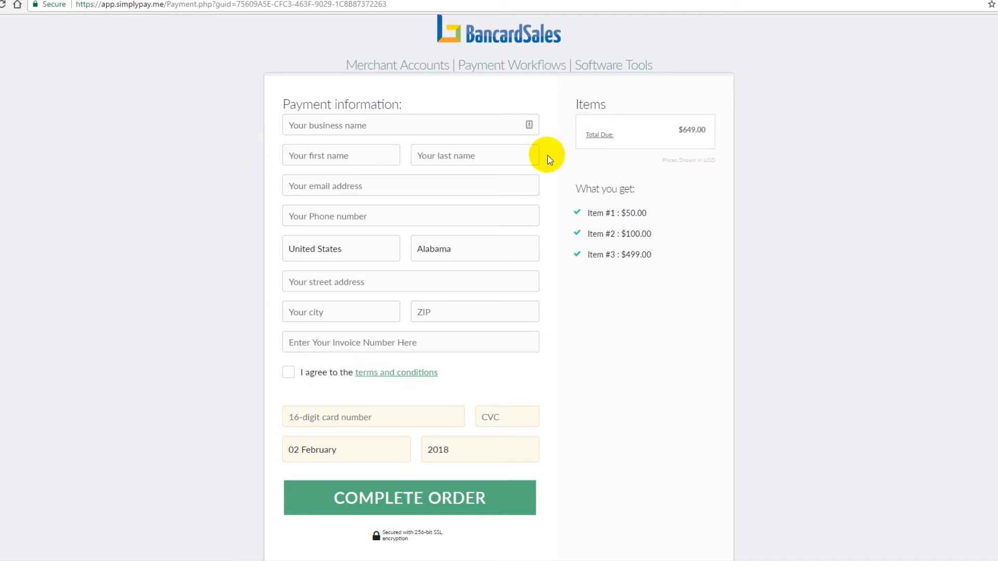
click(410, 7)
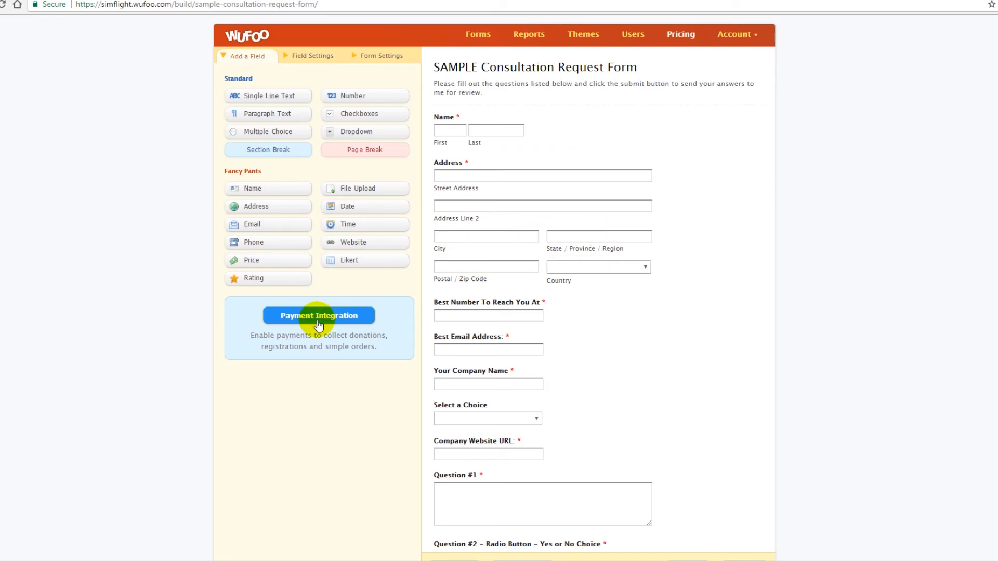
click(370, 56)
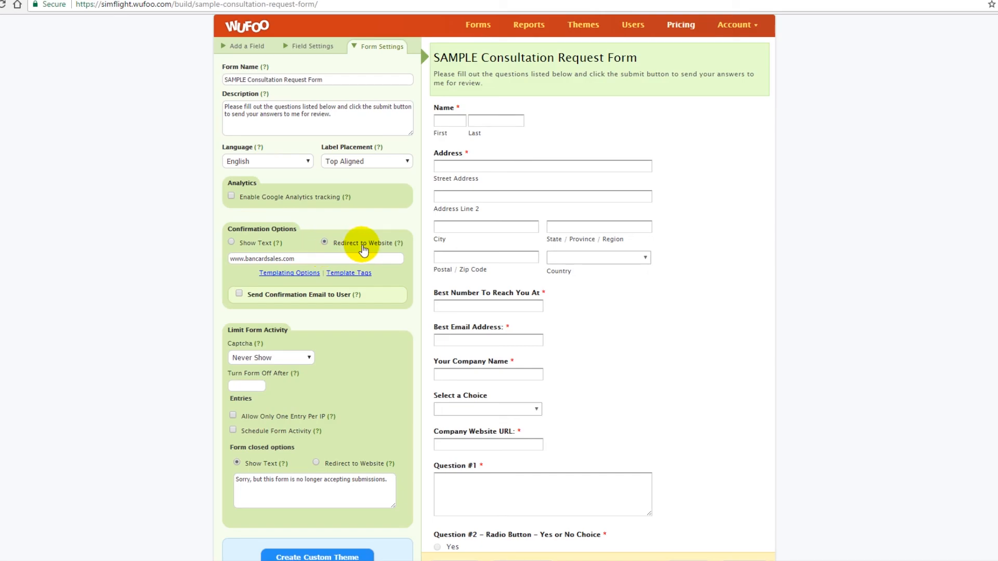
drag(312, 259, 217, 266)
key(ctrl+v)
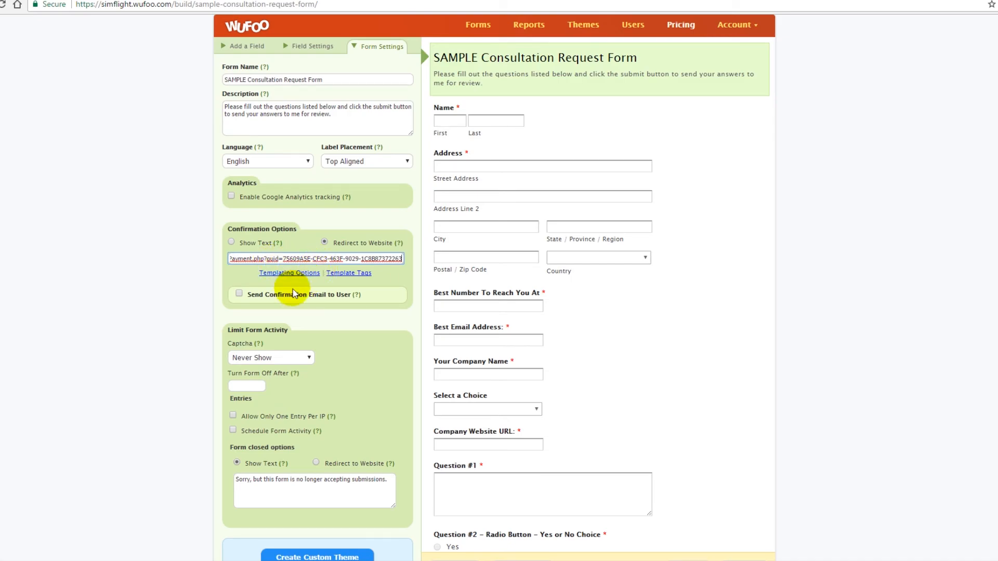
Enable sending a confirmation email to the user, save the form and continue editing it.
click(241, 295)
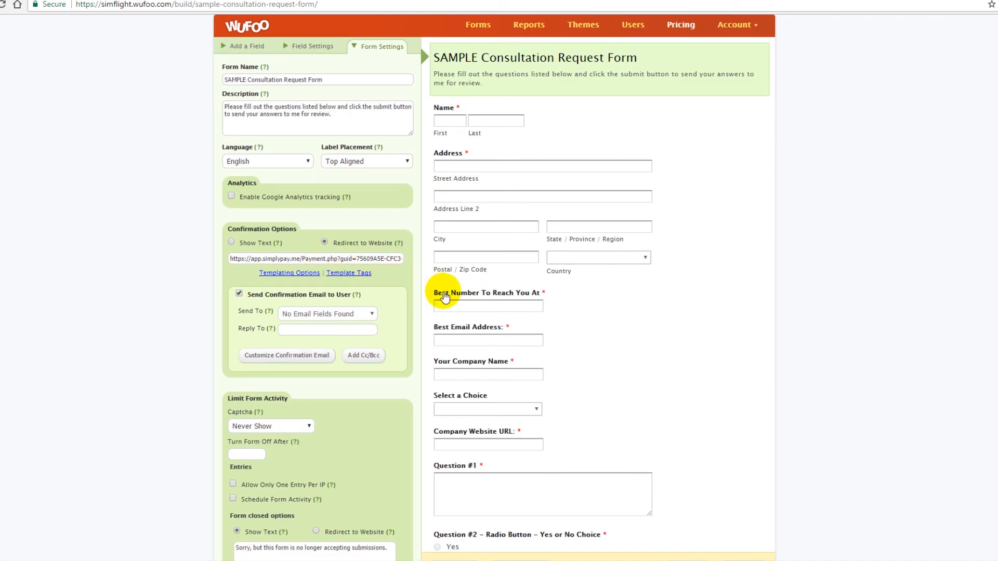
scroll(446, 290, down, 5)
click(518, 522)
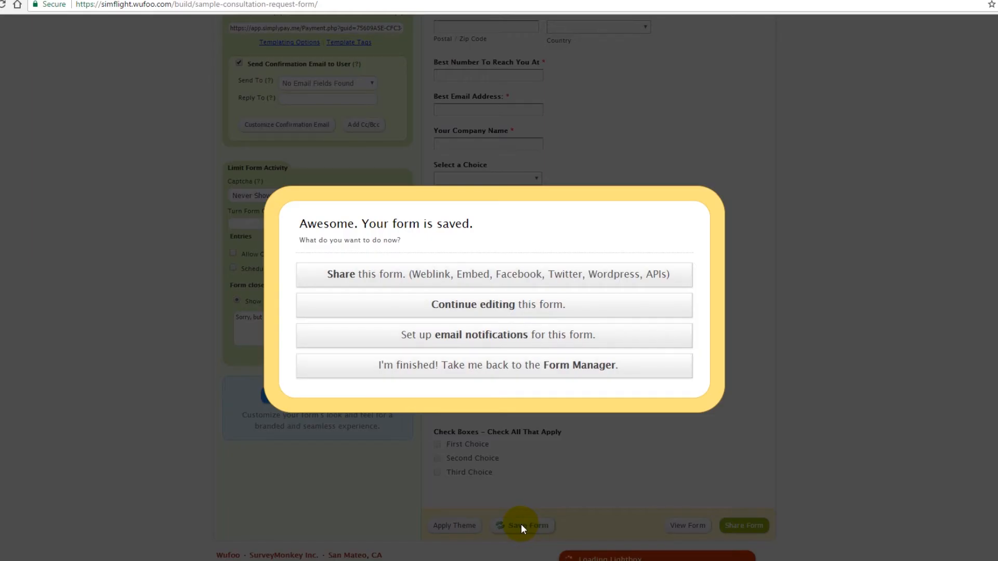
click(466, 308)
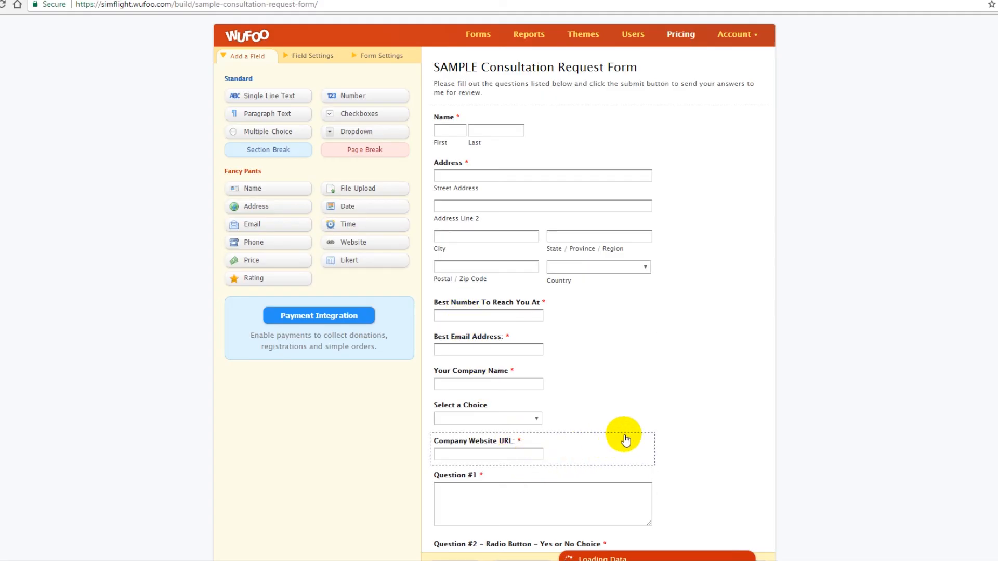
View the live form and the website's Pay Now button to check the payment workflow.
scroll(624, 436, down, 5)
click(685, 528)
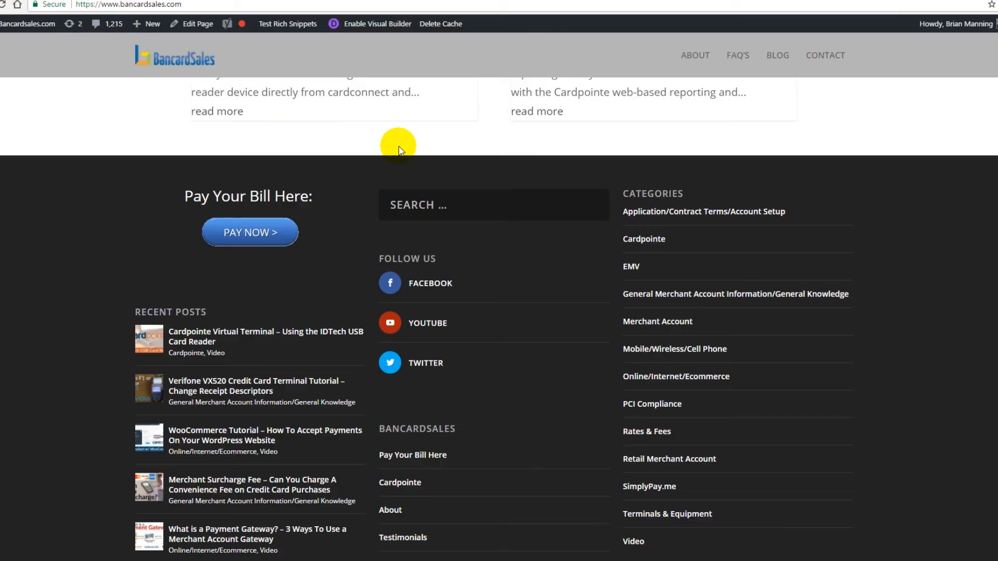
click(247, 232)
click(345, 1)
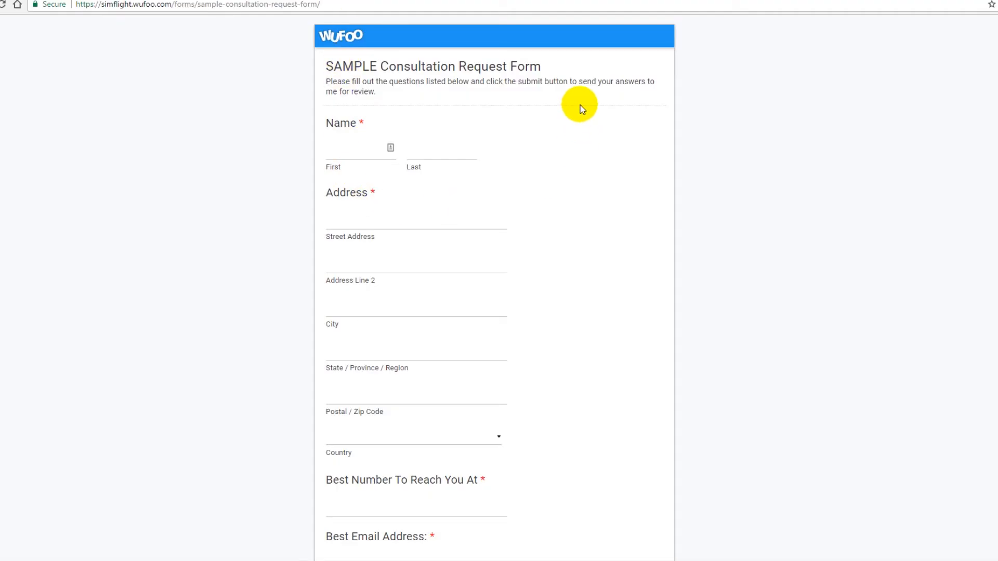
scroll(615, 372, down, 1)
scroll(615, 369, down, 10)
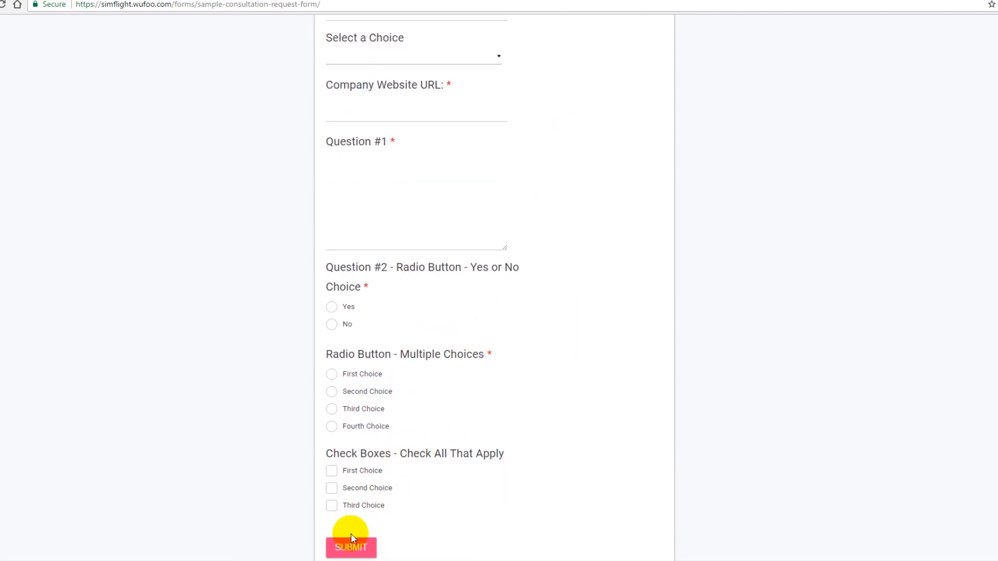
click(664, 1)
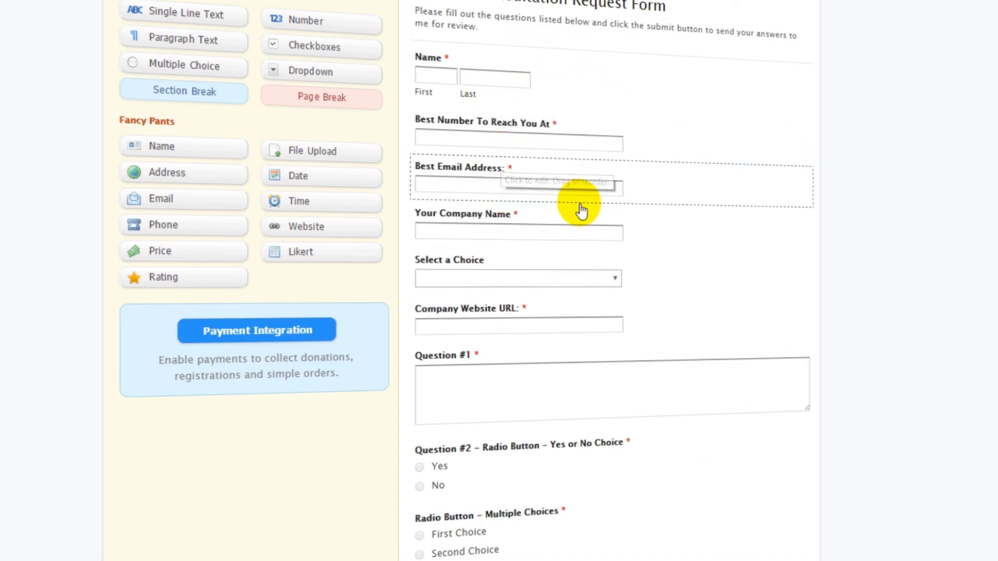
Add an Address field beneath the Name field in the form builder and select it.
scroll(657, 223, down, 3)
scroll(677, 151, up, 3)
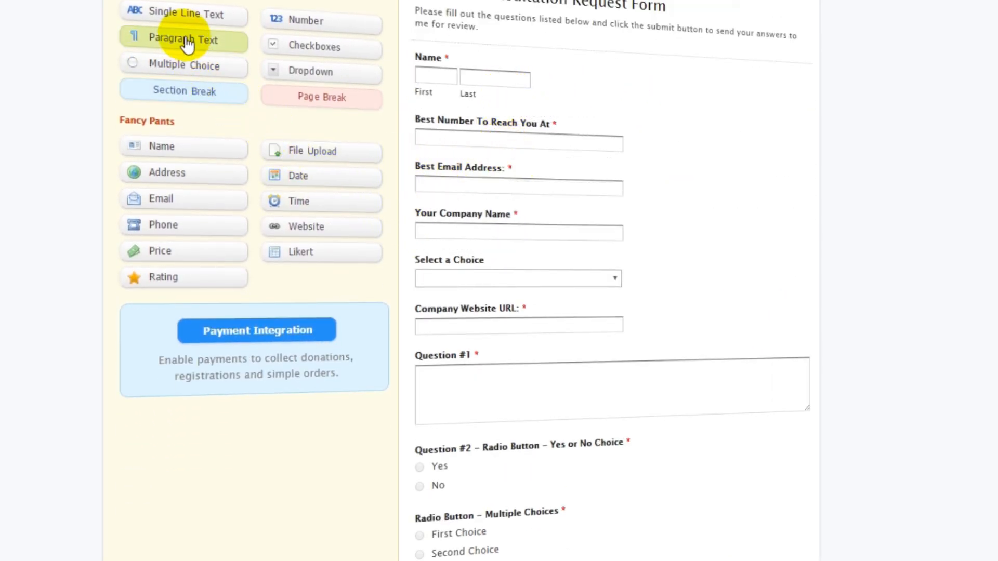
drag(189, 182, 476, 126)
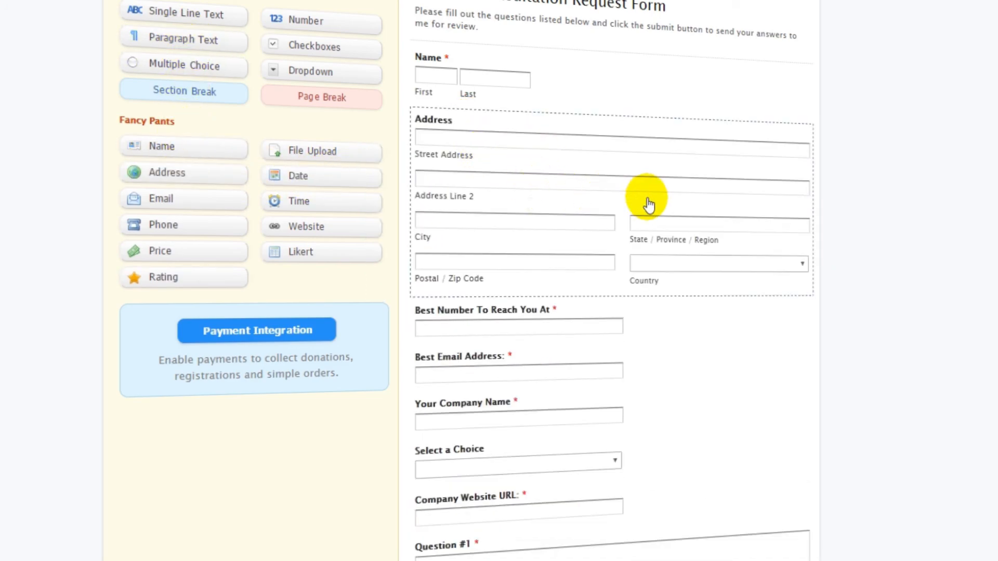
click(584, 189)
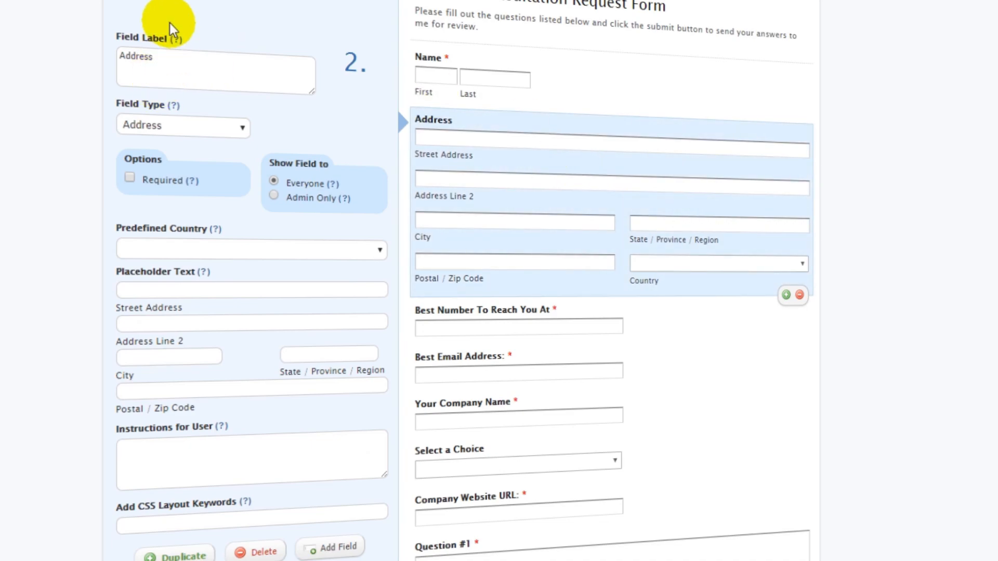